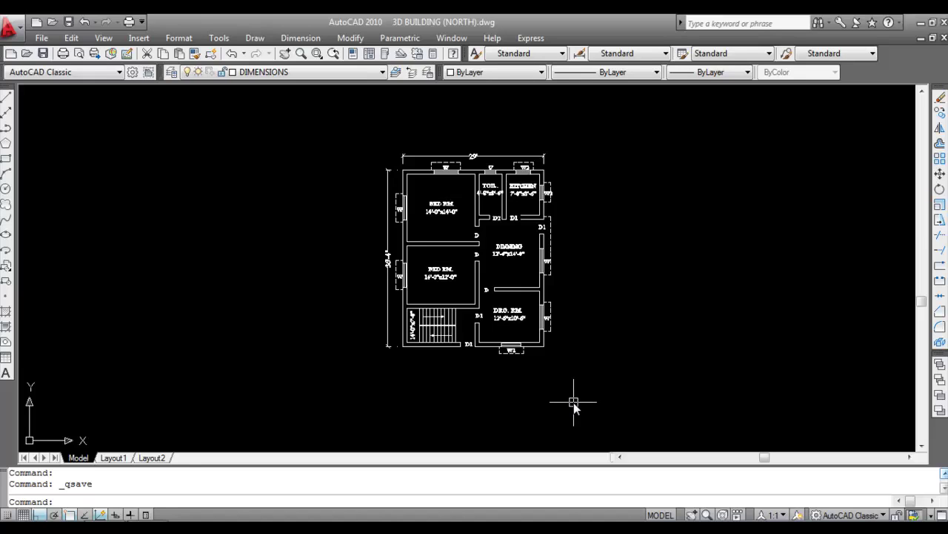
Add a new layer named 3D WALL with colour magenta (6) and make it current
{"action": "left_click", "coordinate": [171, 72]}
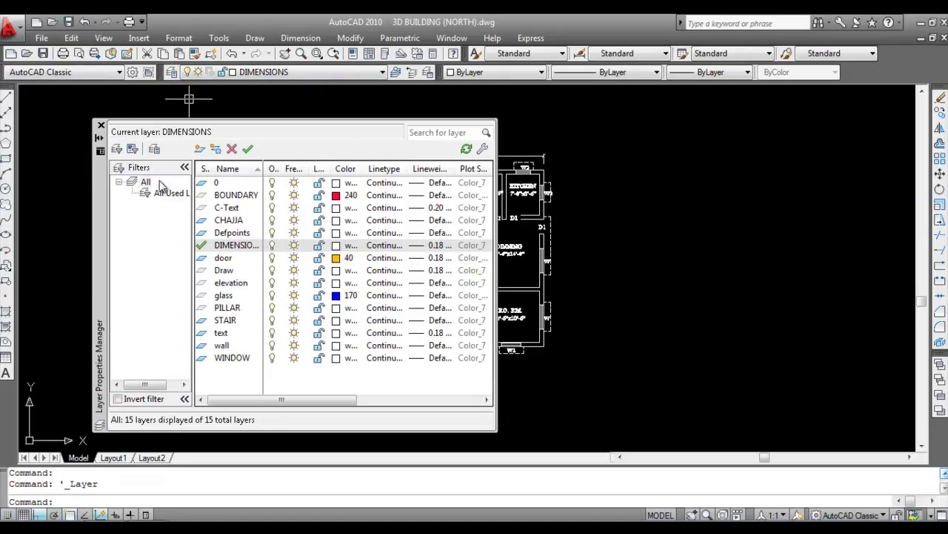
{"action": "left_click", "coordinate": [198, 150]}
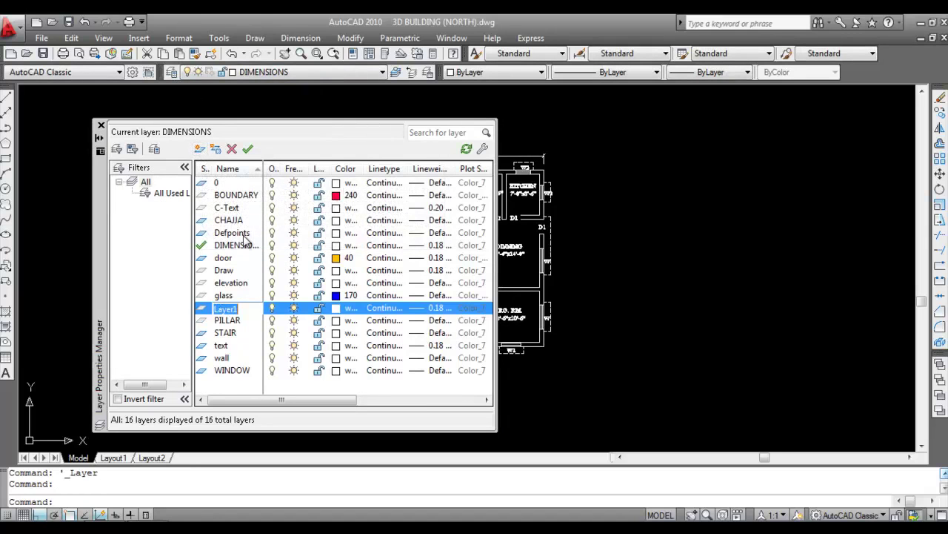
{"action": "type", "text": "3D WALL"}
{"action": "left_click", "coordinate": [337, 308]}
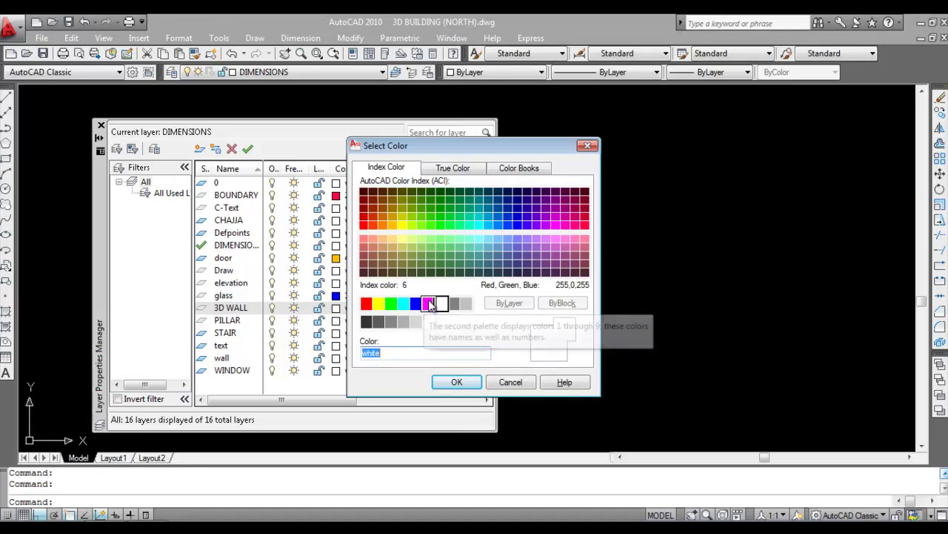
{"action": "left_click", "coordinate": [431, 306]}
{"action": "left_click", "coordinate": [456, 382]}
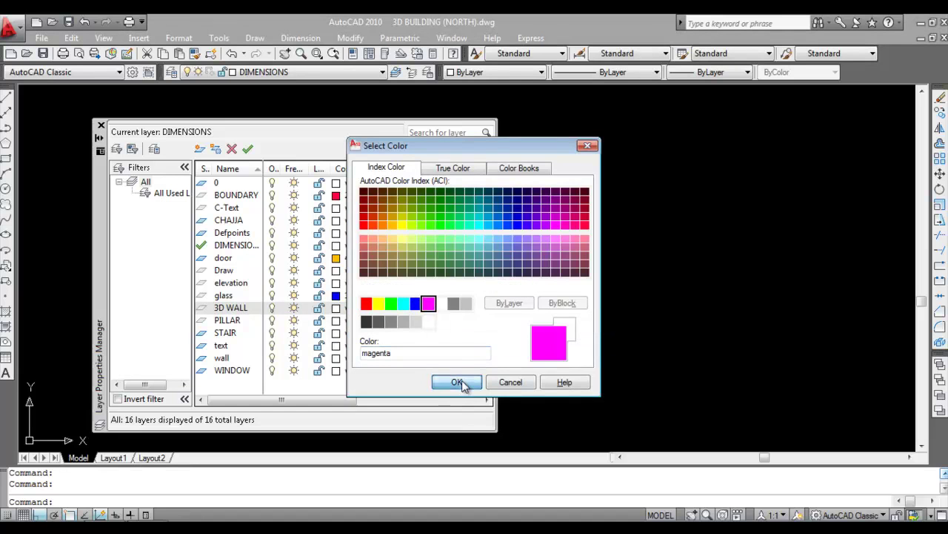
{"action": "left_click", "coordinate": [247, 149]}
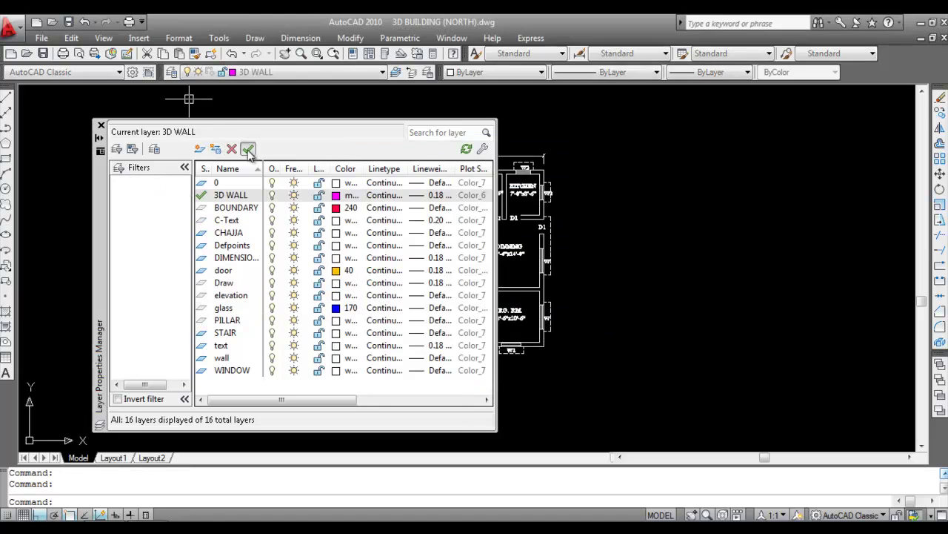
{"action": "left_click", "coordinate": [100, 125]}
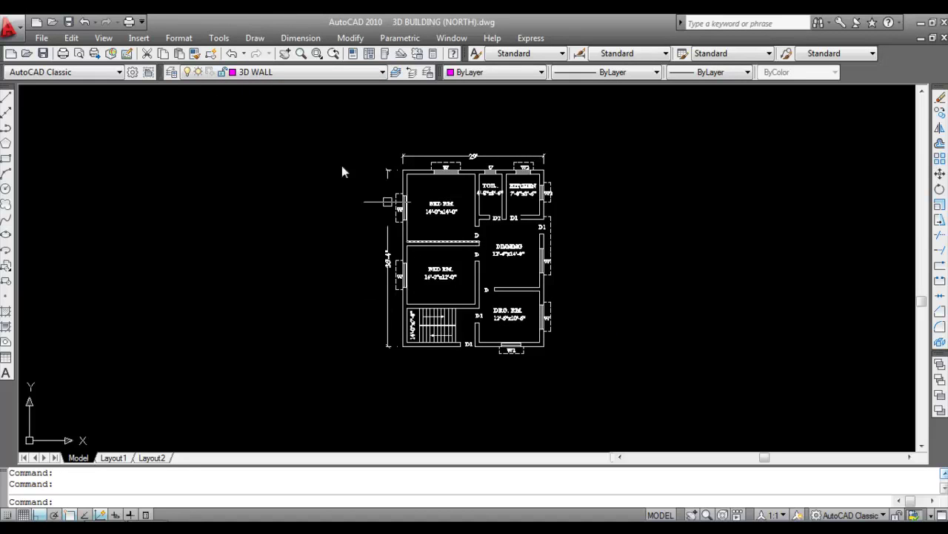
Turn off every layer, then switch only the wall layer back on from the Layers dropdown
{"action": "left_click", "coordinate": [171, 73]}
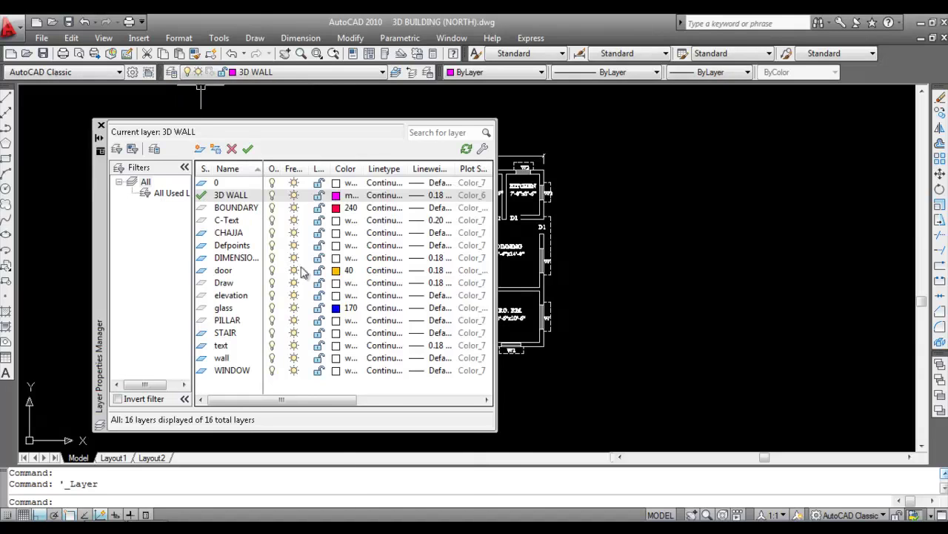
{"action": "right_click", "coordinate": [266, 232]}
{"action": "left_click", "coordinate": [293, 392]}
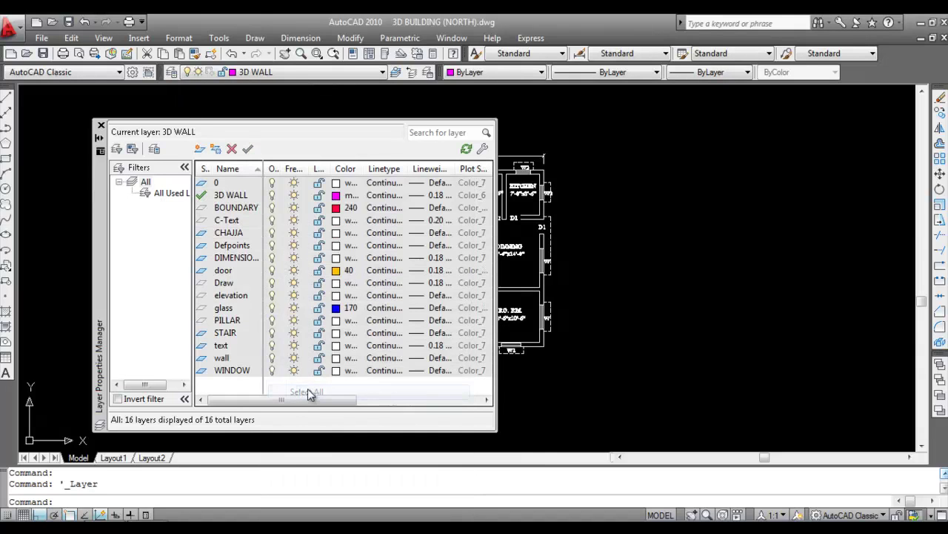
{"action": "left_click", "coordinate": [272, 245]}
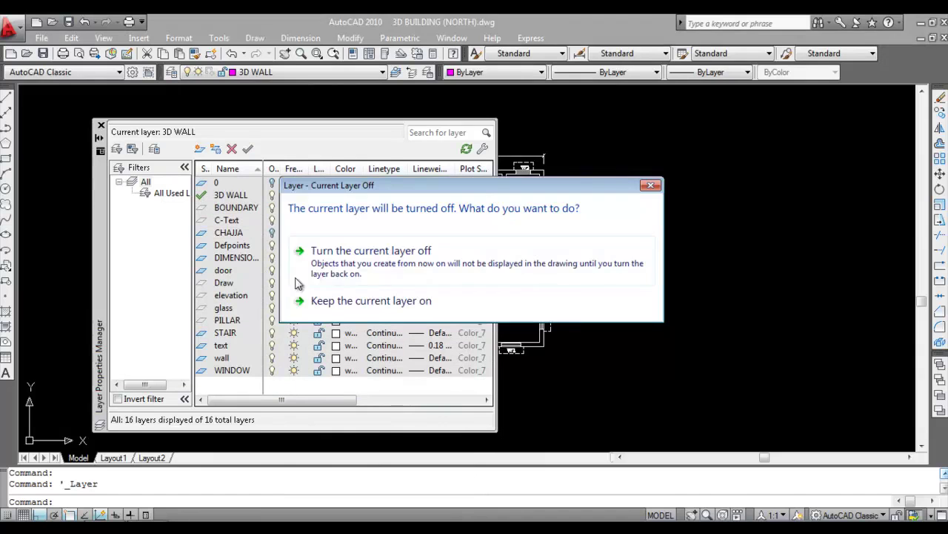
{"action": "left_click", "coordinate": [359, 265]}
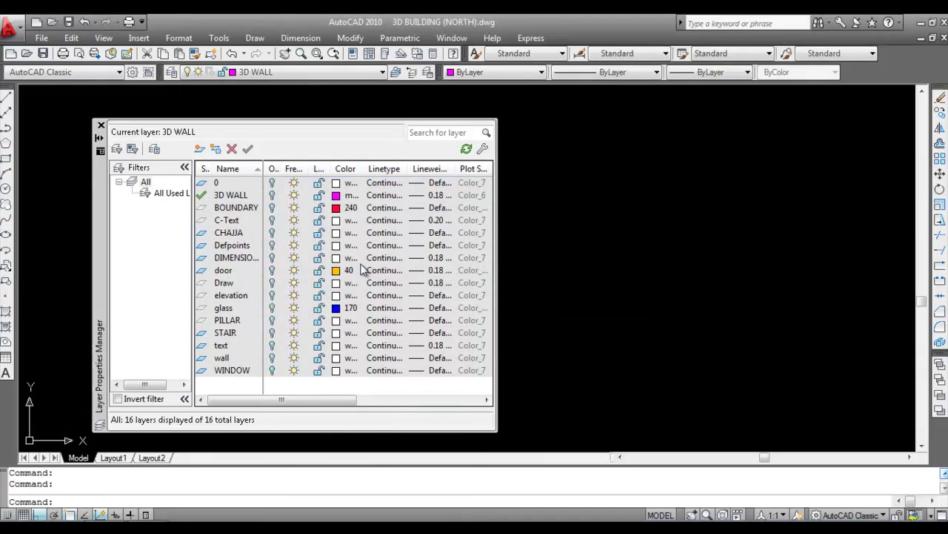
{"action": "left_click", "coordinate": [101, 126]}
{"action": "left_click", "coordinate": [300, 74]}
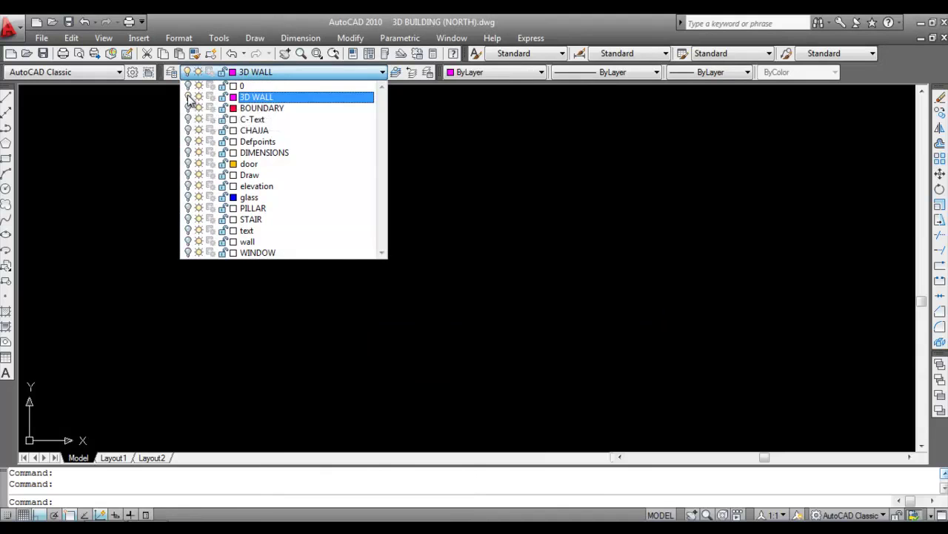
{"action": "left_click", "coordinate": [188, 242]}
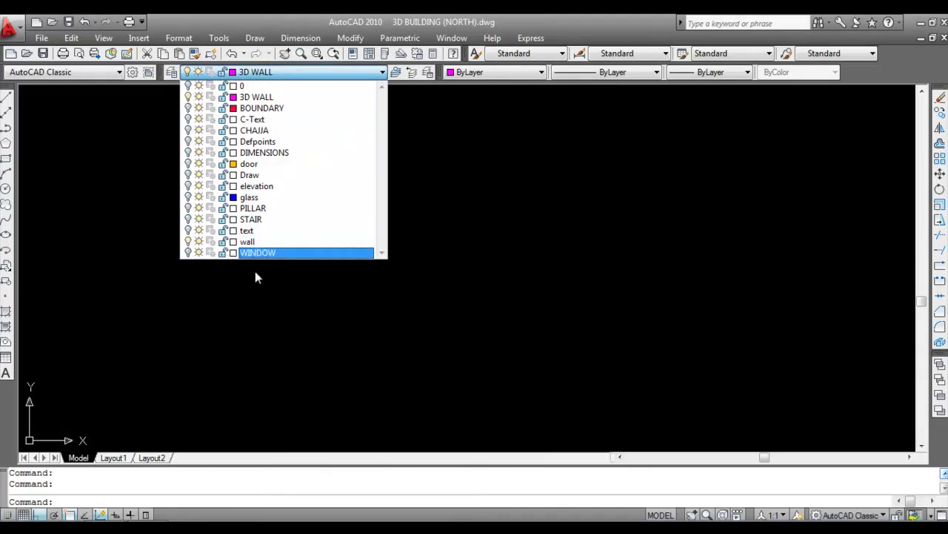
{"action": "left_click", "coordinate": [477, 318]}
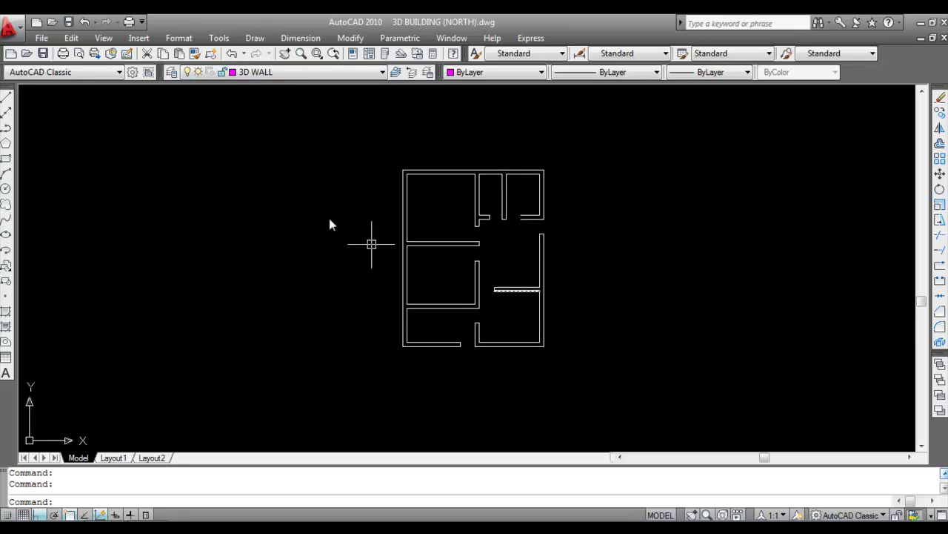
Switch to the 3D Modeling workspace and close the Tool Palettes window
{"action": "left_click", "coordinate": [219, 37]}
{"action": "mouse_move", "coordinate": [266, 46]}
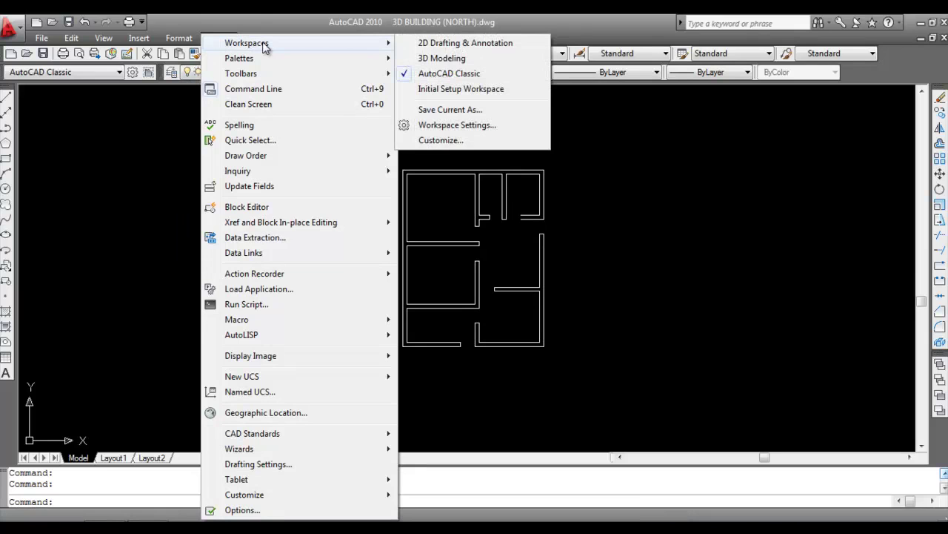
{"action": "left_click", "coordinate": [443, 58]}
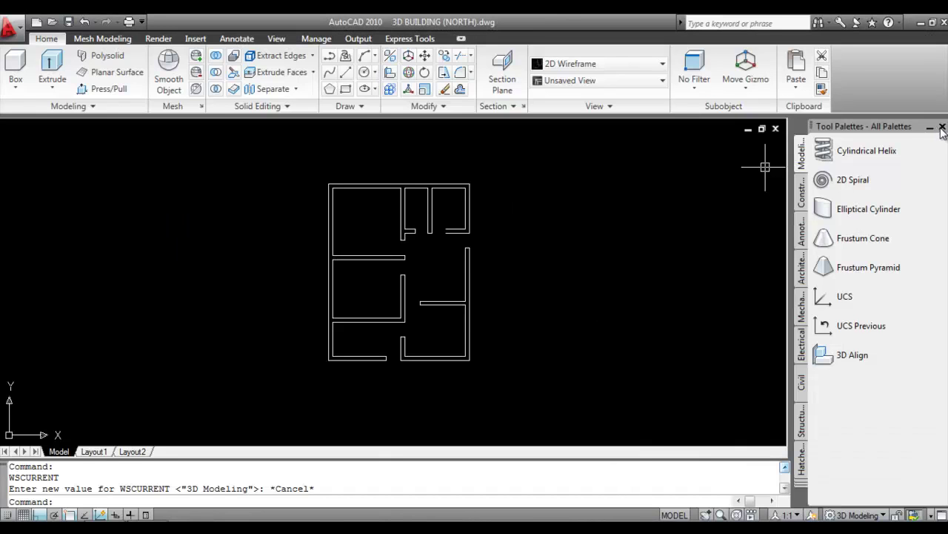
{"action": "left_click", "coordinate": [942, 128]}
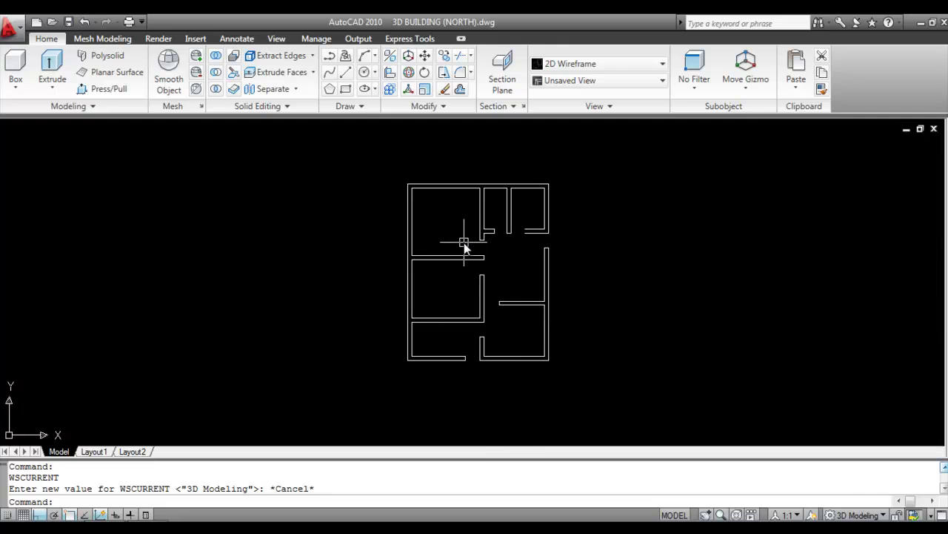
Draw a rectangle around the plan's outer walls and another inside the top-left bedroom
{"action": "key", "text": "Return"}
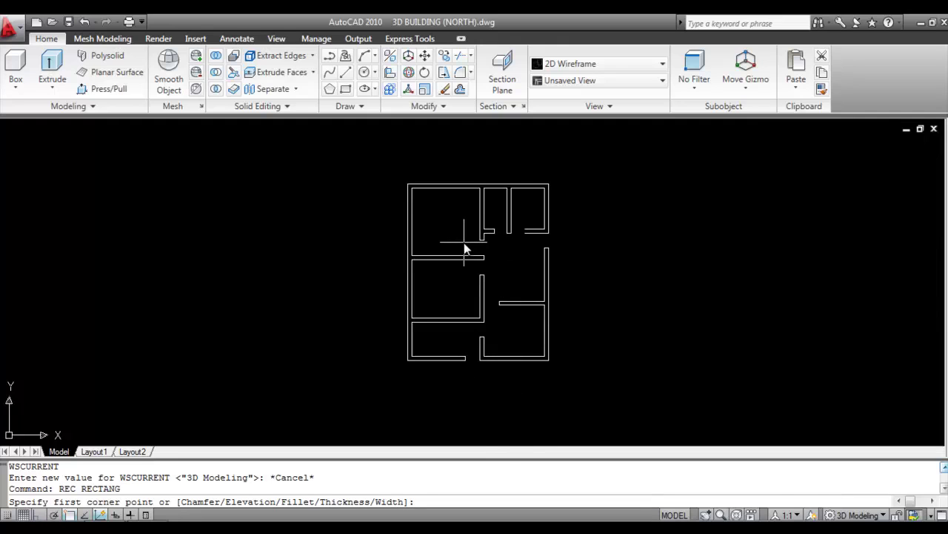
{"action": "left_click", "coordinate": [408, 184]}
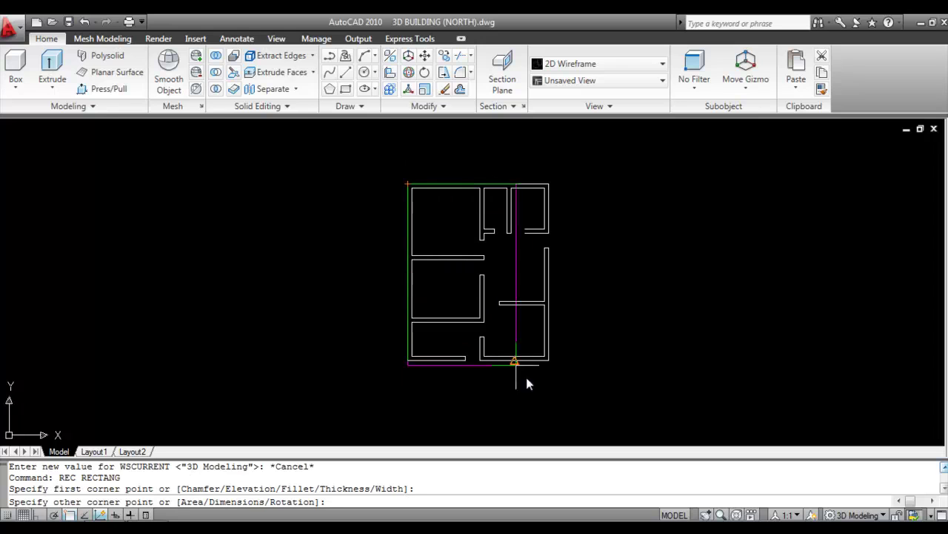
{"action": "left_click", "coordinate": [548, 361]}
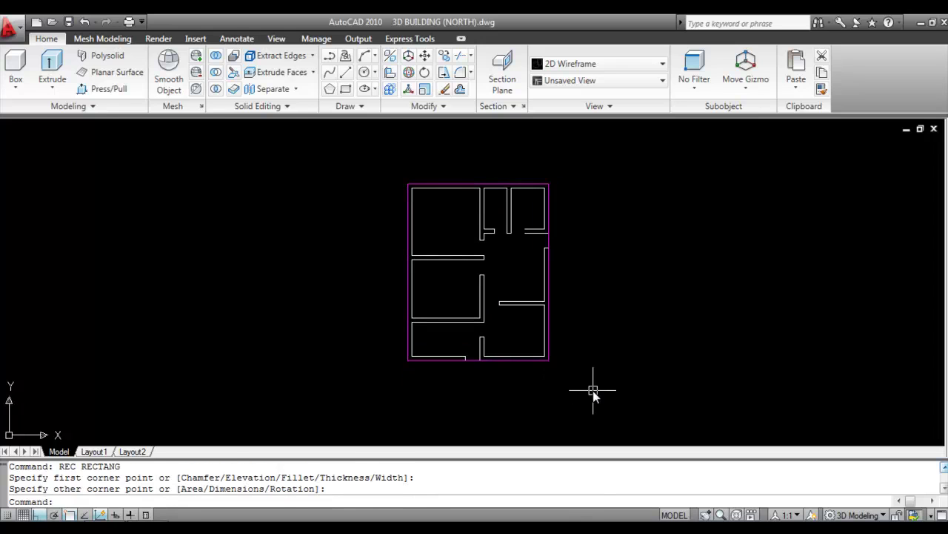
{"action": "key", "text": "Return"}
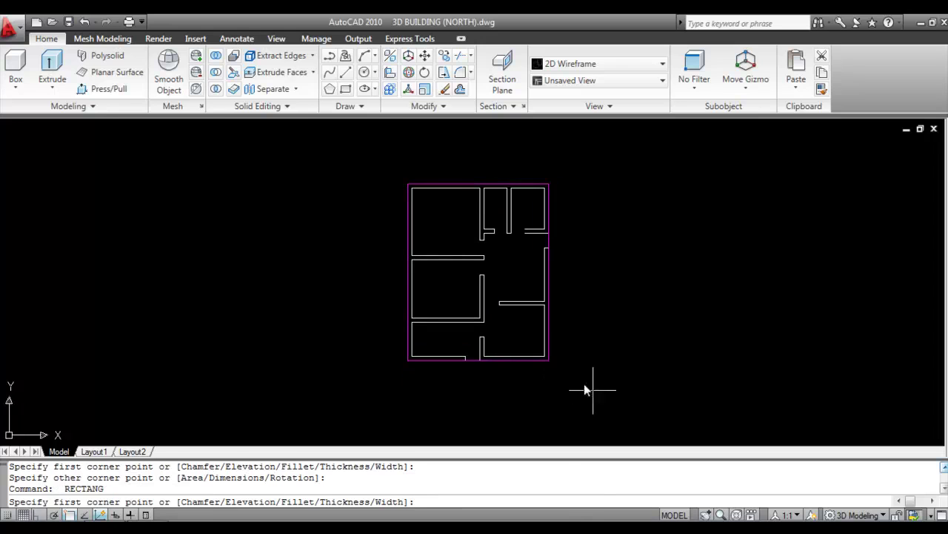
{"action": "left_click", "coordinate": [412, 187]}
{"action": "scroll", "coordinate": [475, 247], "scroll_direction": "up", "scroll_amount": 1}
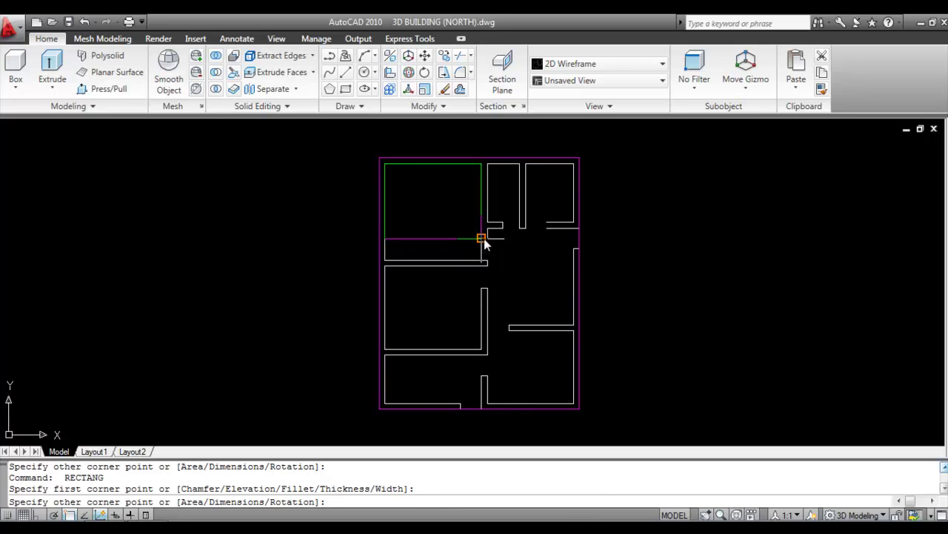
{"action": "left_click", "coordinate": [482, 260]}
Draw rectangles inside the toilet, the right-hand room and the central room
{"action": "key", "text": "Return"}
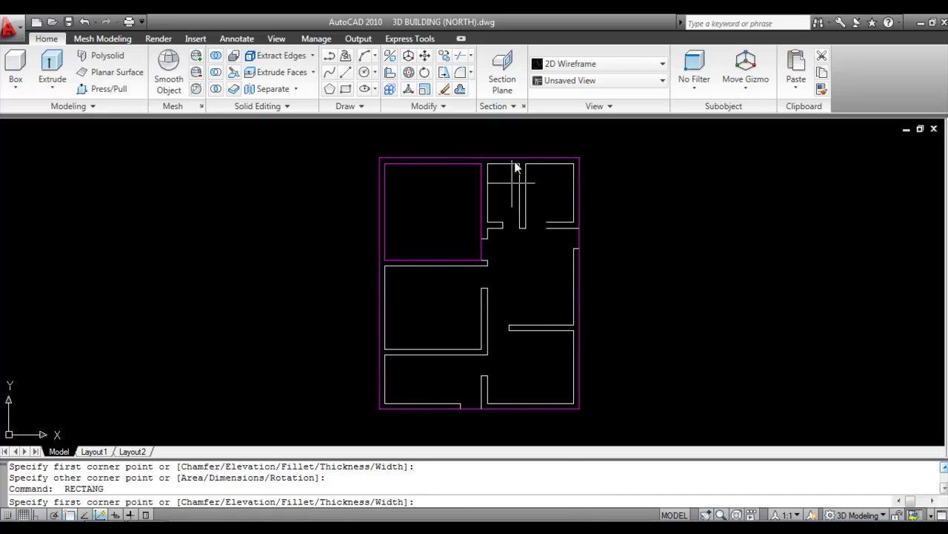
{"action": "left_click", "coordinate": [487, 163]}
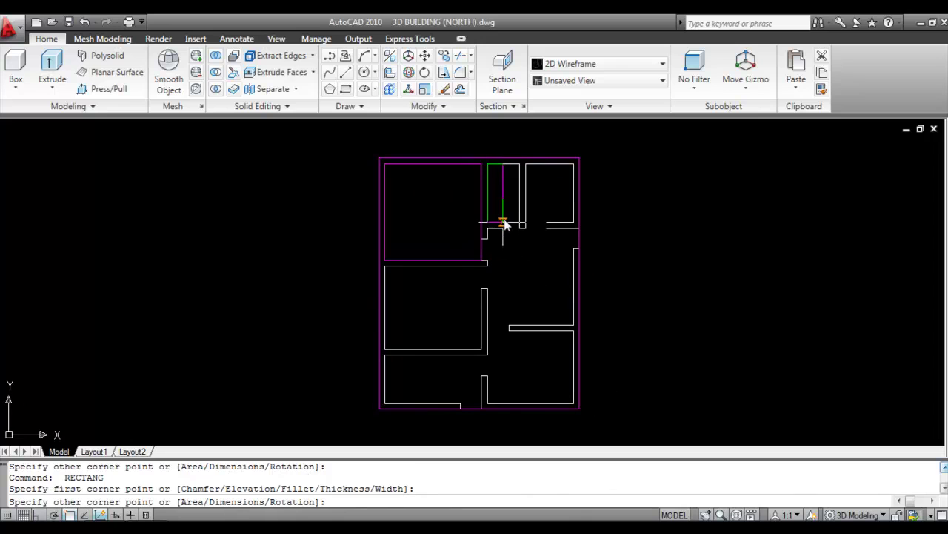
{"action": "left_click", "coordinate": [520, 222]}
{"action": "key", "text": "Return"}
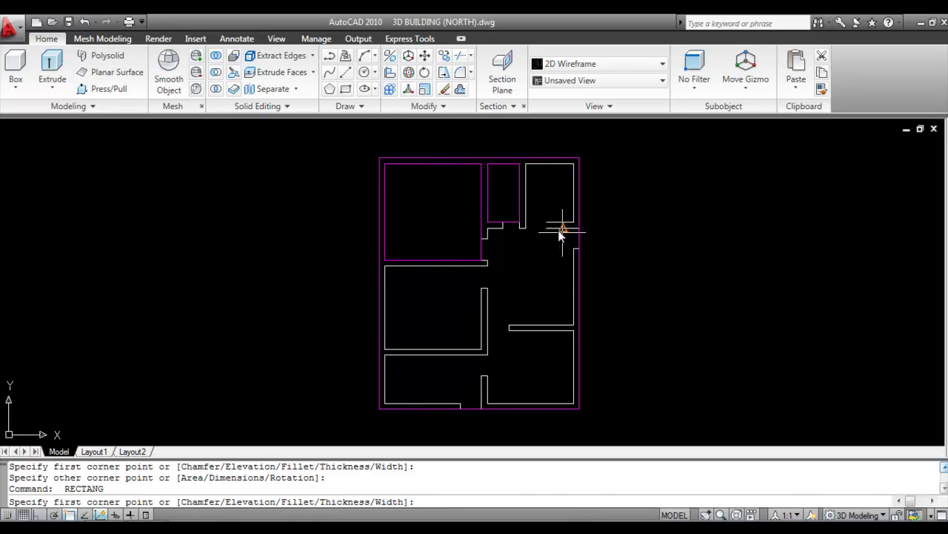
{"action": "left_click", "coordinate": [526, 164]}
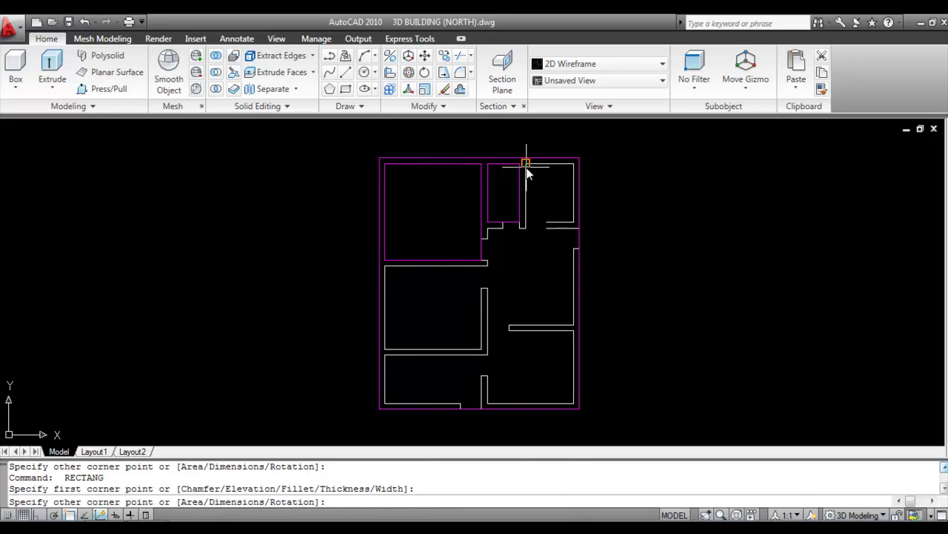
{"action": "left_click", "coordinate": [574, 222]}
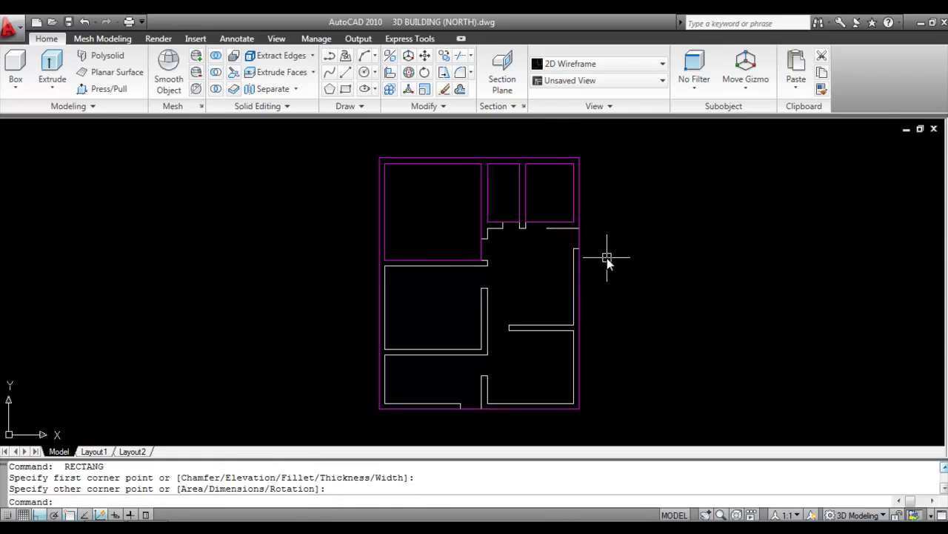
{"action": "key", "text": "Return"}
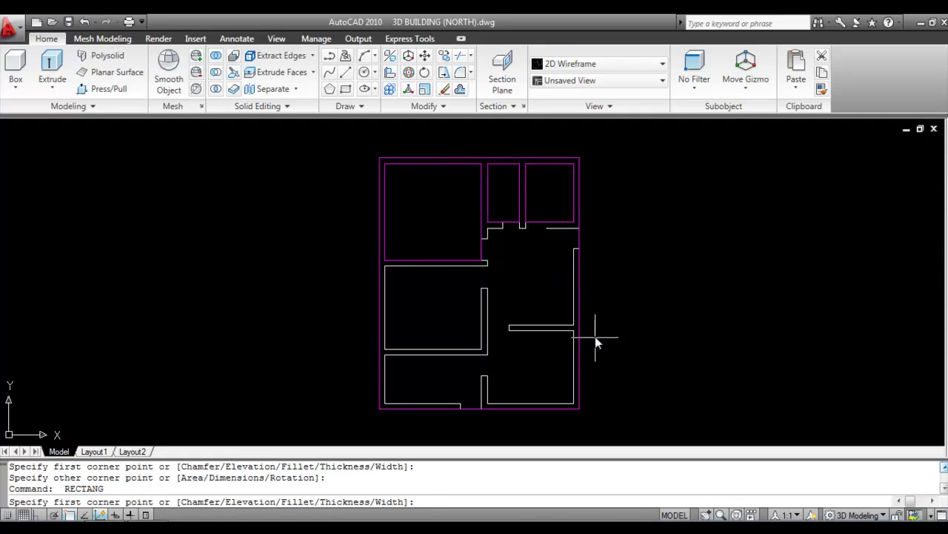
{"action": "left_click", "coordinate": [574, 326]}
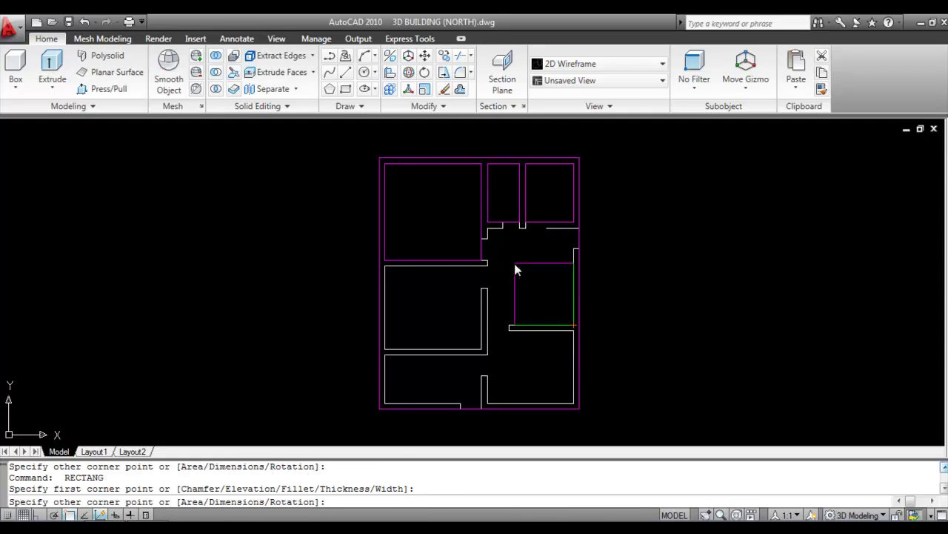
{"action": "left_click", "coordinate": [489, 229]}
Draw rectangles inside the middle-left, bottom-left and bottom-right rooms
{"action": "scroll", "coordinate": [509, 234], "scroll_direction": "up", "scroll_amount": 2}
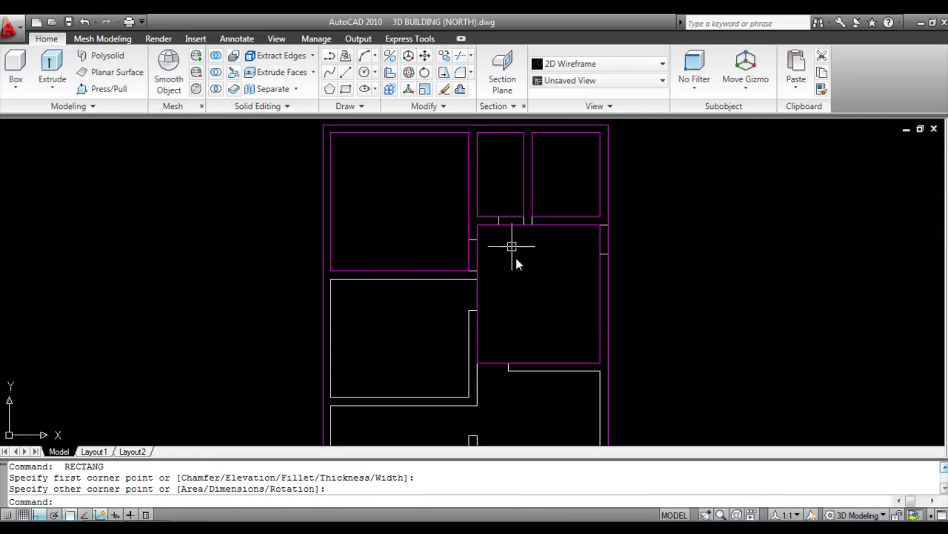
{"action": "mouse_move", "coordinate": [515, 258]}
{"action": "middle_mouse_down"}
{"action": "mouse_move", "coordinate": [535, 244]}
{"action": "mouse_move", "coordinate": [534, 229]}
{"action": "middle_mouse_up"}
{"action": "key", "text": "Return"}
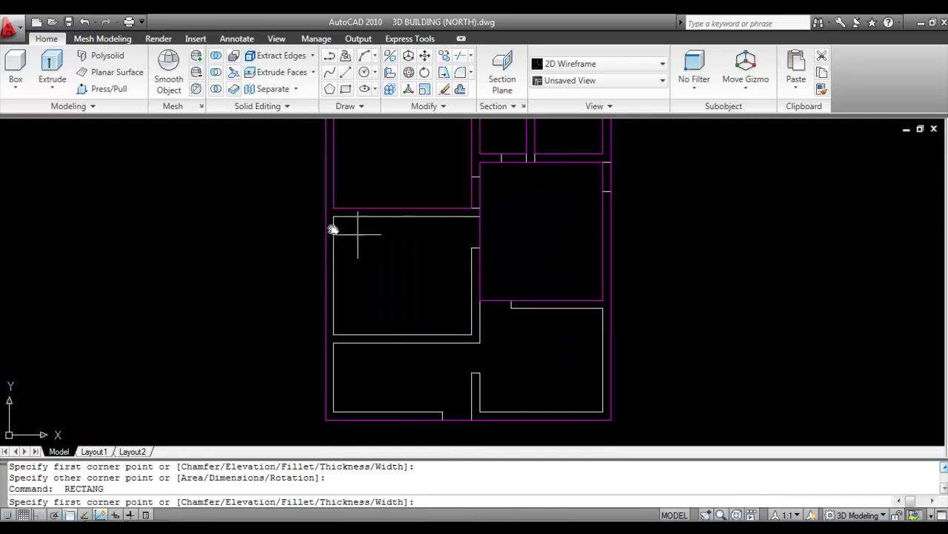
{"action": "left_click", "coordinate": [332, 217]}
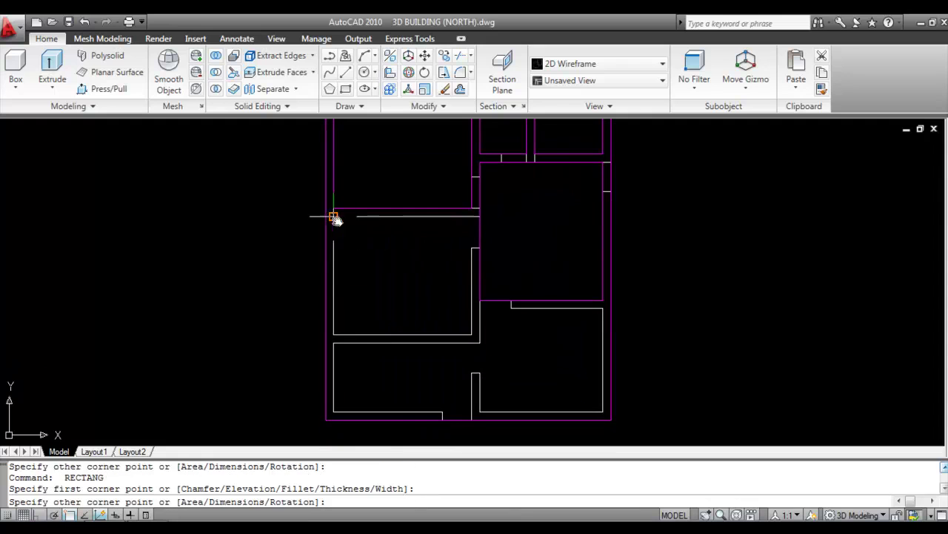
{"action": "left_click", "coordinate": [471, 334]}
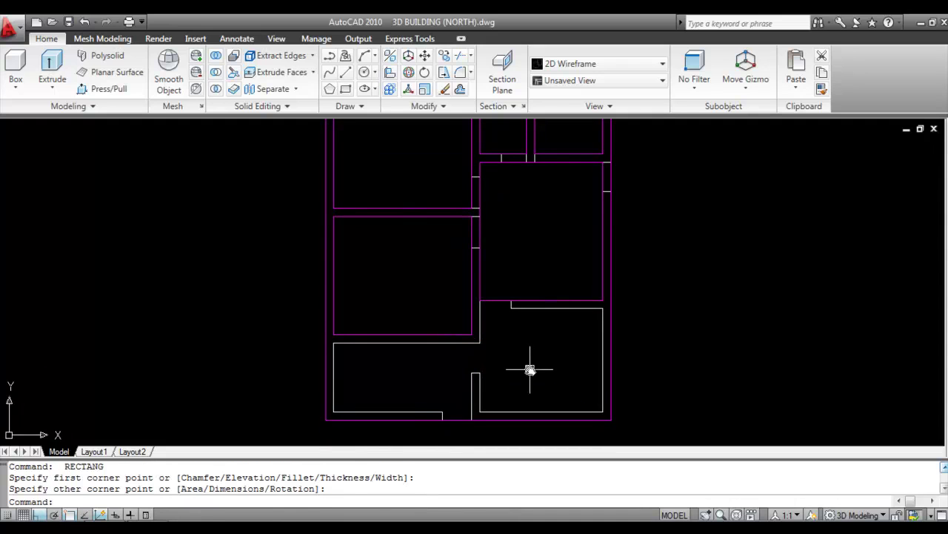
{"action": "key", "text": "Return"}
{"action": "left_click", "coordinate": [334, 342]}
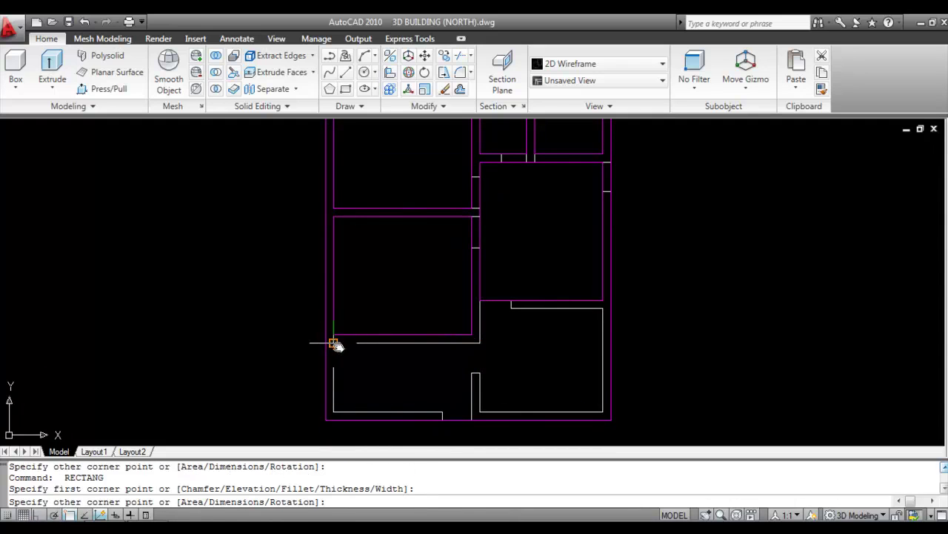
{"action": "left_click", "coordinate": [472, 411]}
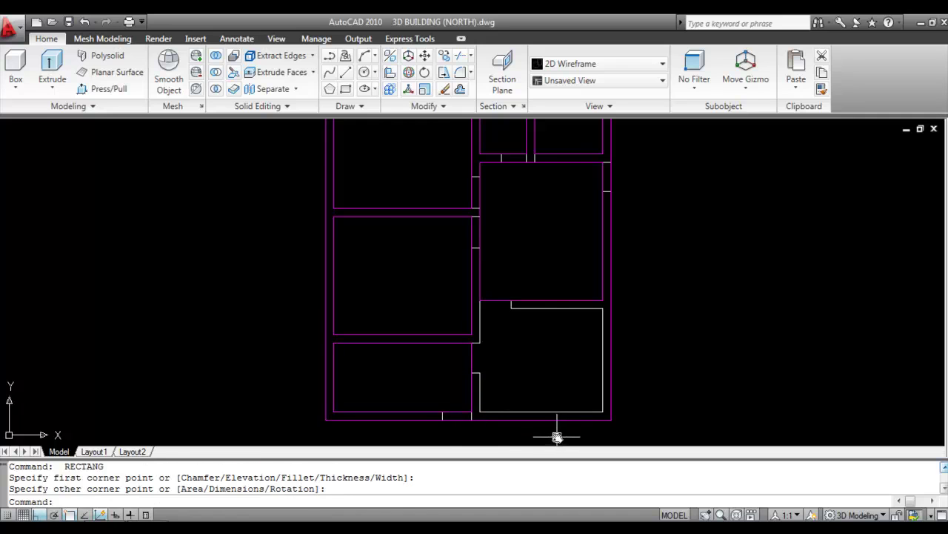
{"action": "key", "text": "Return"}
{"action": "left_click", "coordinate": [603, 412]}
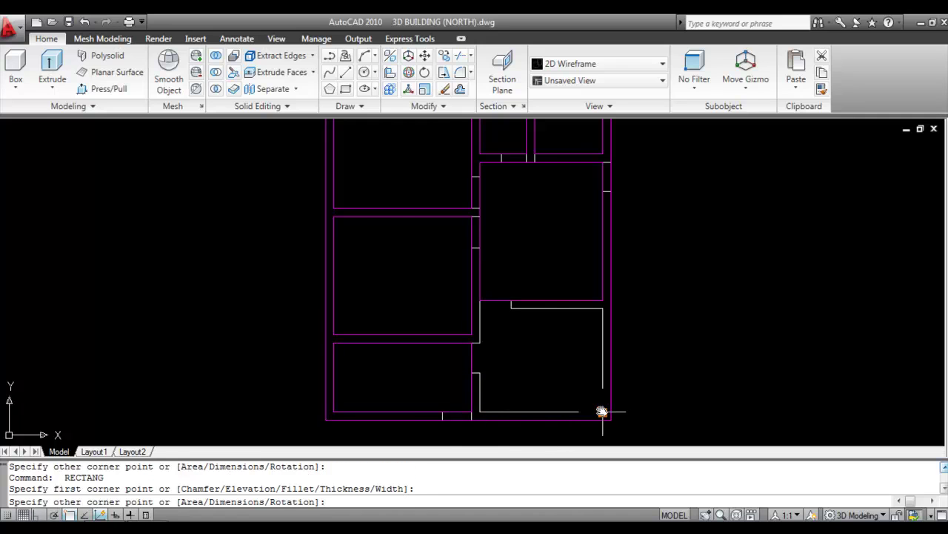
{"action": "left_click", "coordinate": [481, 308]}
{"action": "scroll", "coordinate": [563, 338], "scroll_direction": "down", "scroll_amount": 3}
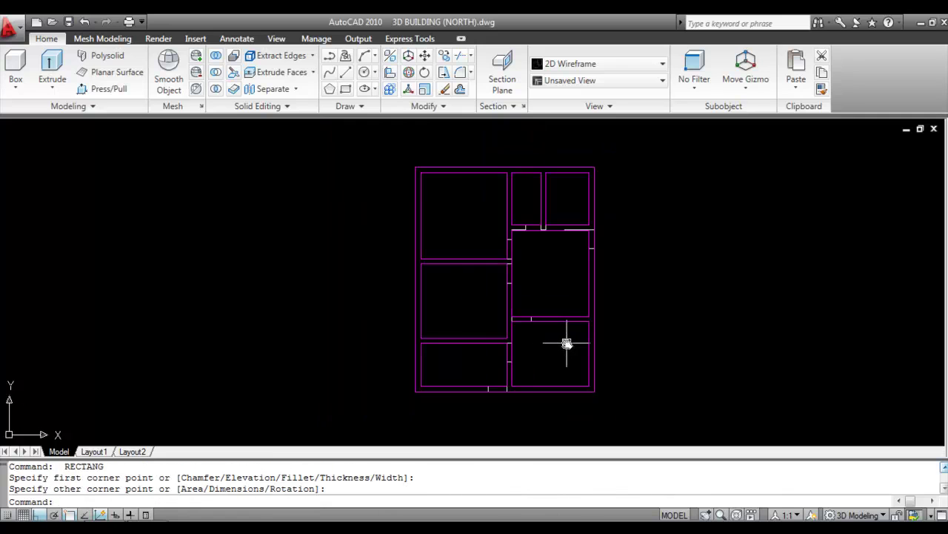
{"action": "scroll", "coordinate": [557, 257], "scroll_direction": "up", "scroll_amount": 3}
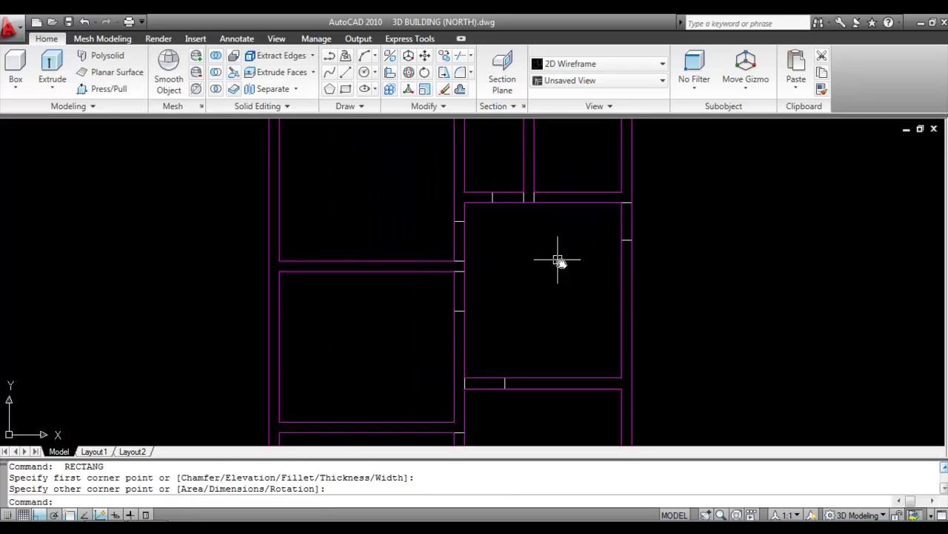
{"action": "scroll", "coordinate": [615, 264], "scroll_direction": "down", "scroll_amount": 2}
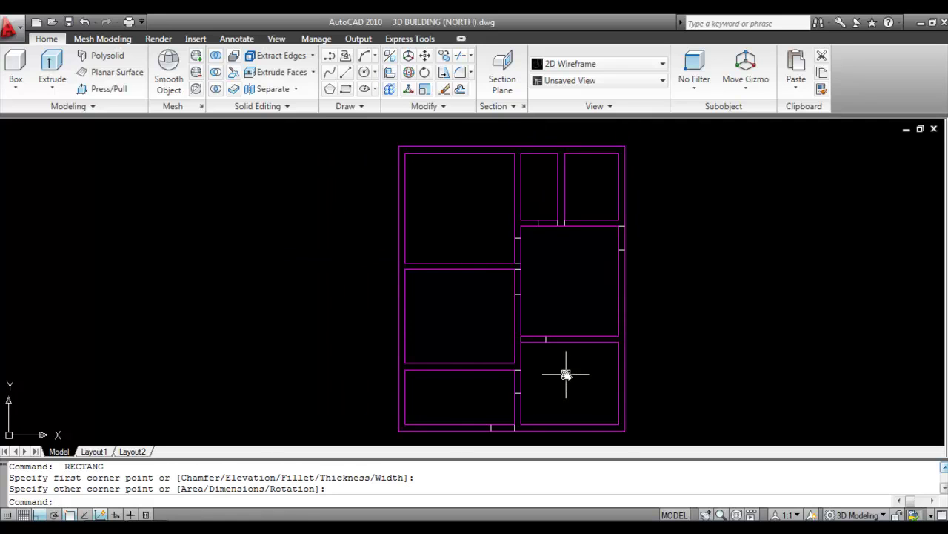
{"action": "middle_click_drag", "start_coordinate": [673, 304], "coordinate": [615, 295]}
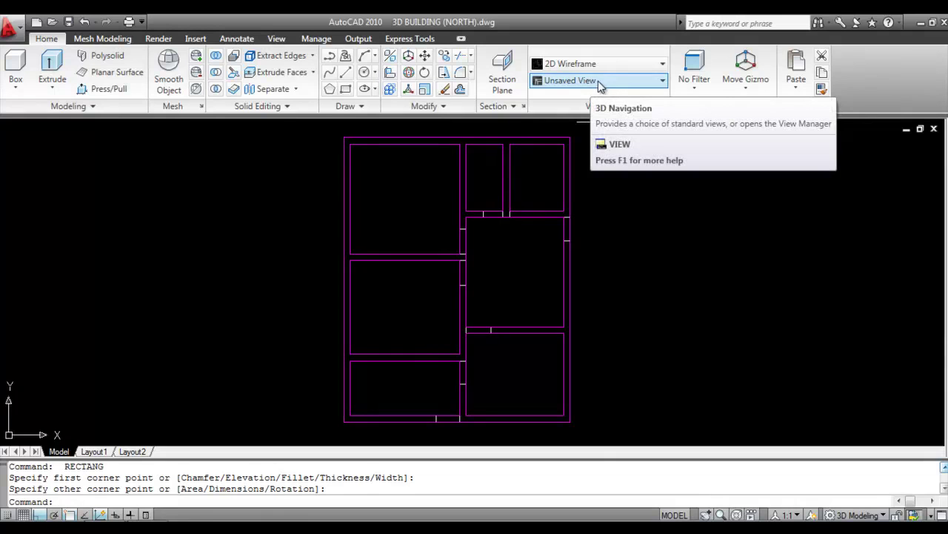
Switch to the SW Isometric view of the traced plan
{"action": "left_click", "coordinate": [607, 81]}
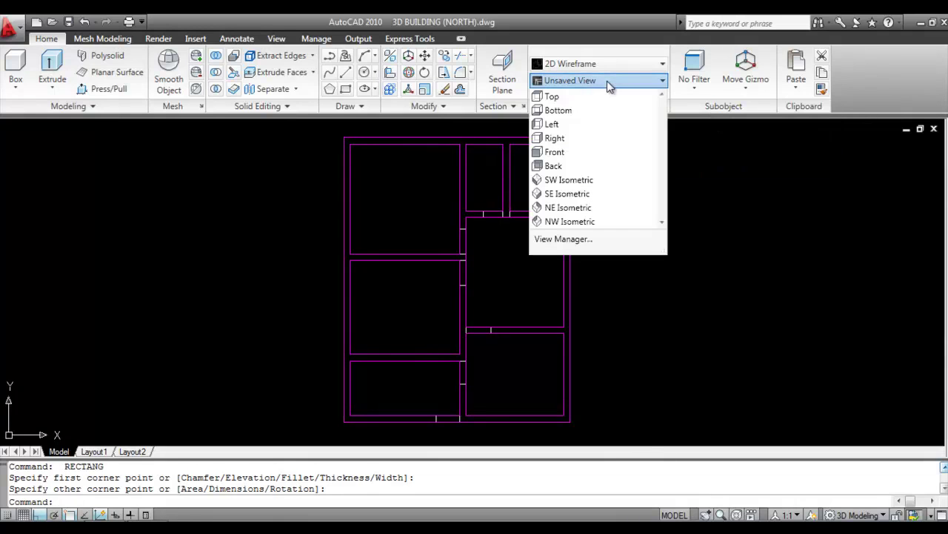
{"action": "left_click", "coordinate": [587, 182]}
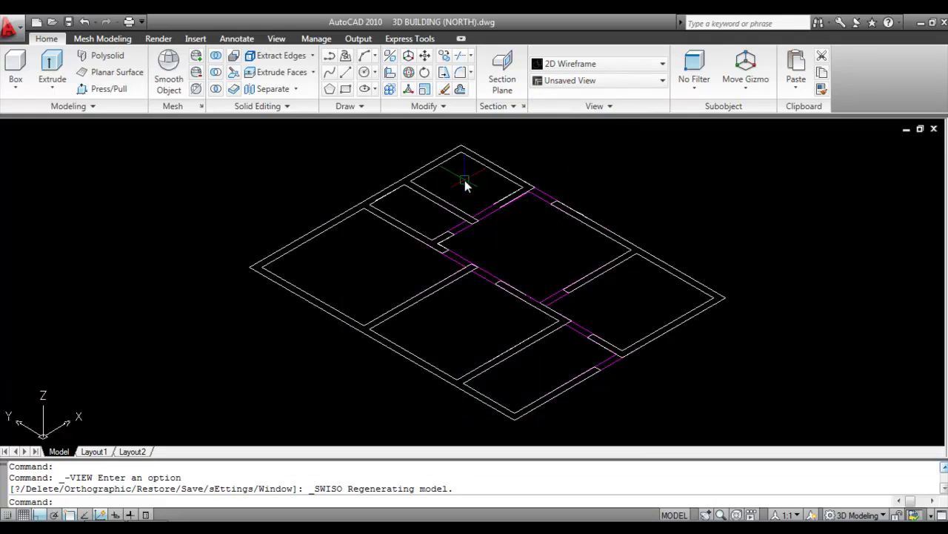
{"action": "scroll", "coordinate": [466, 182], "scroll_direction": "down", "scroll_amount": 2}
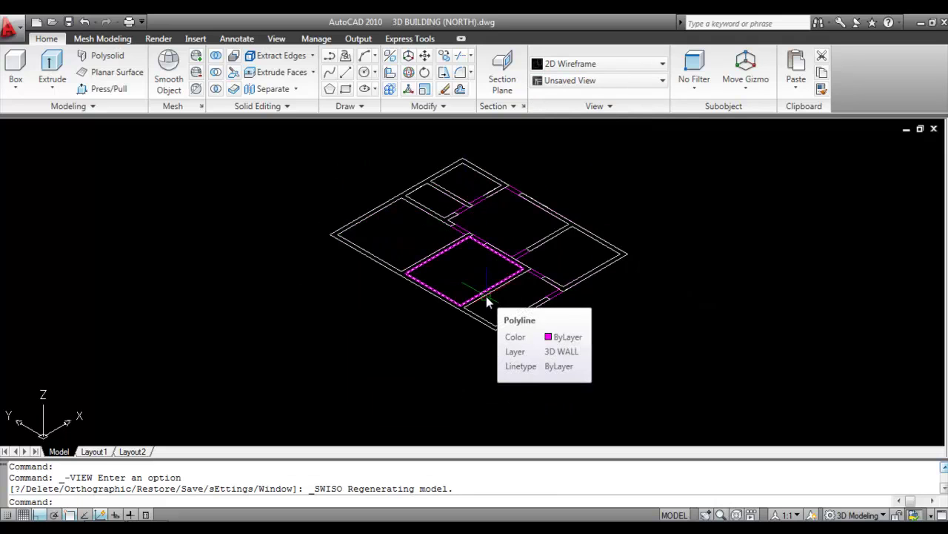
Turn off the wall layer via LAY so only the magenta rectangles show
{"action": "type", "text": "LAYER"}
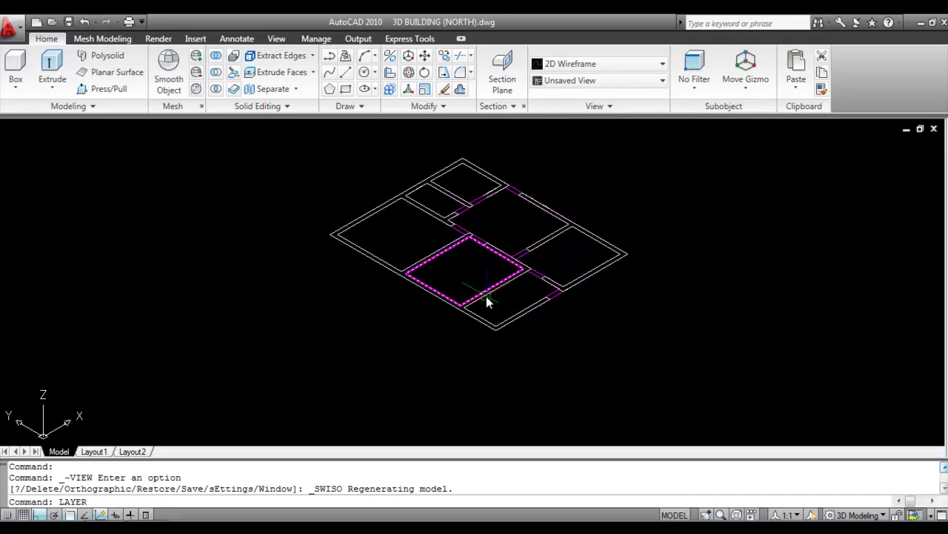
{"action": "key", "text": "Return"}
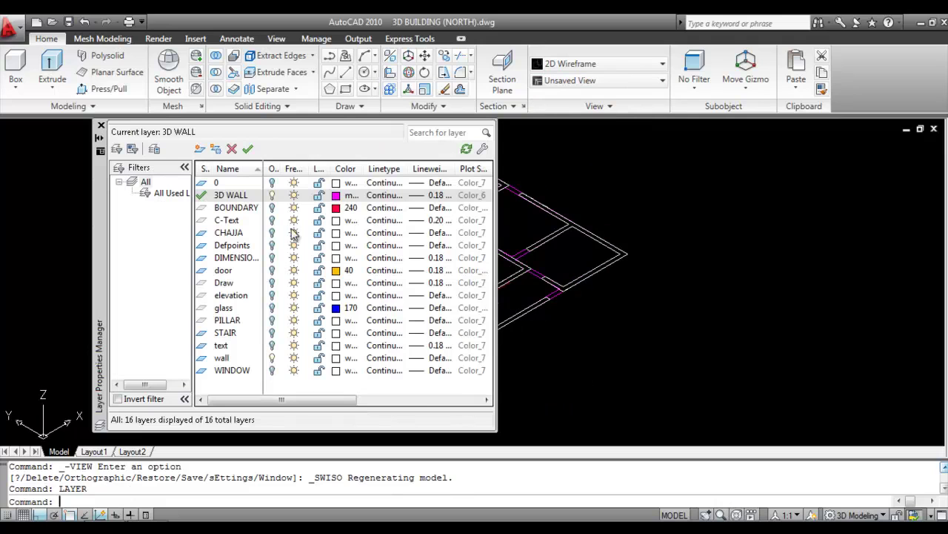
{"action": "left_click", "coordinate": [272, 358]}
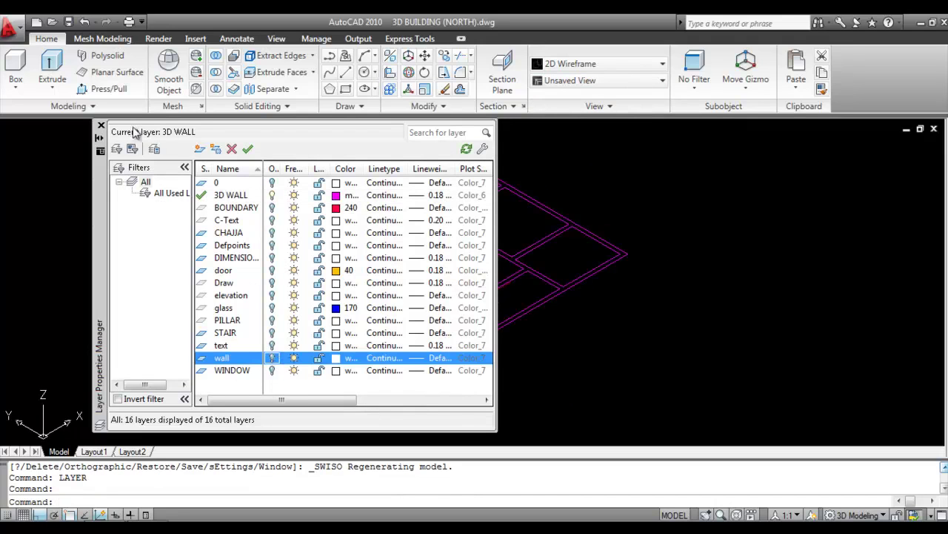
{"action": "left_click", "coordinate": [100, 126]}
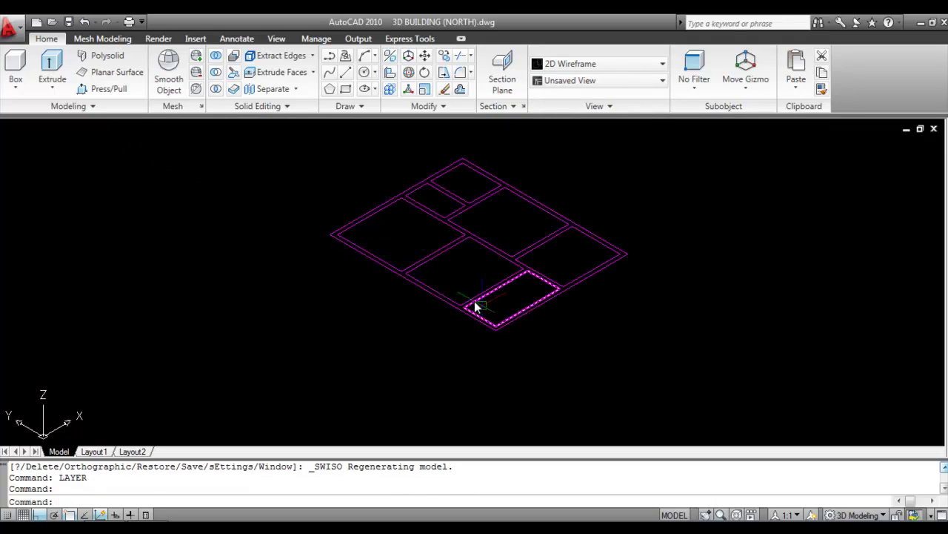
{"action": "mouse_move", "coordinate": [475, 305]}
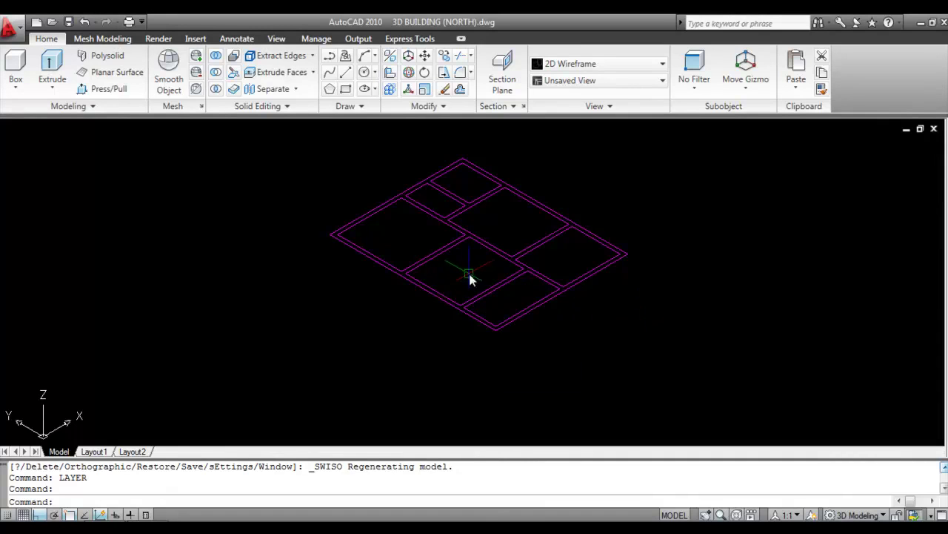
{"action": "middle_click_drag", "start_coordinate": [470, 275], "coordinate": [469, 296]}
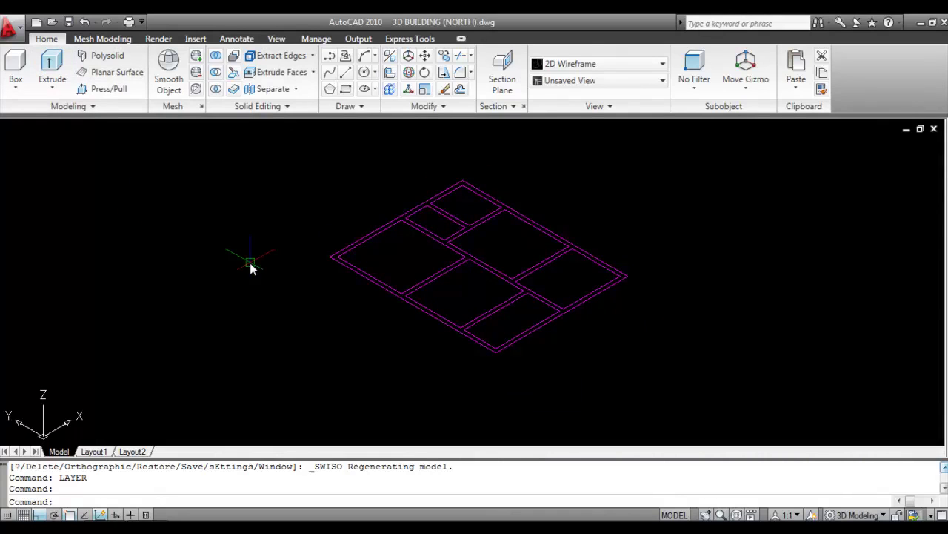
Window-select the eight magenta rectangles and extrude them 10'6" high with EXT
{"action": "type", "text": "EXT"}
{"action": "key", "text": "Return"}
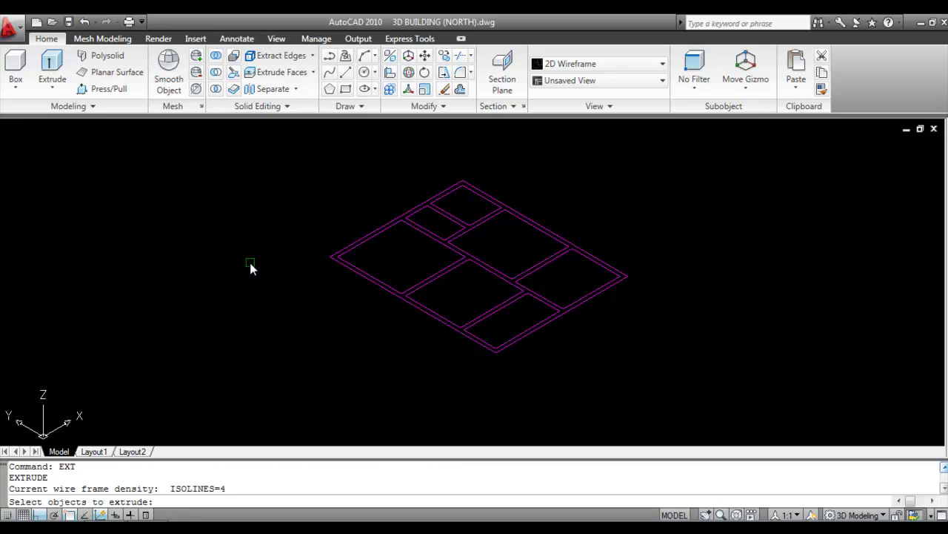
{"action": "left_click", "coordinate": [674, 379]}
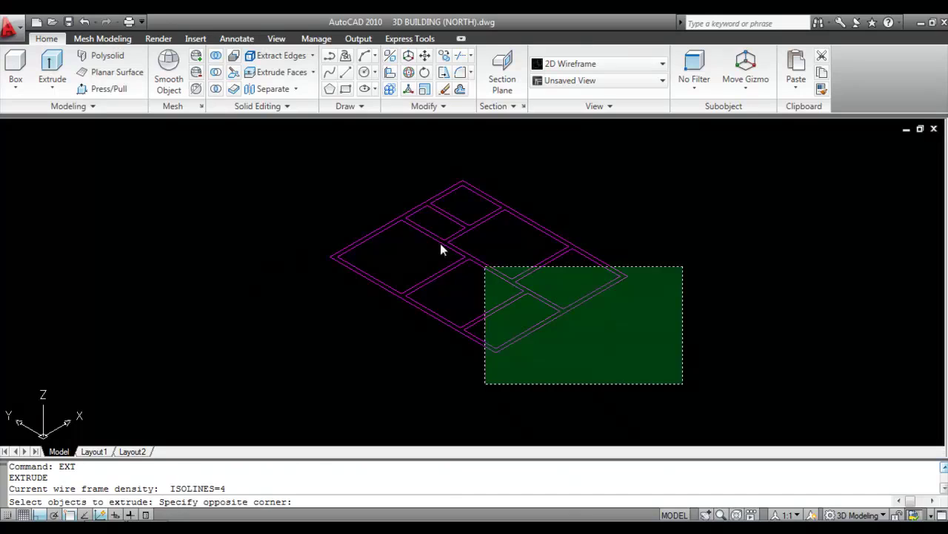
{"action": "left_click", "coordinate": [267, 157]}
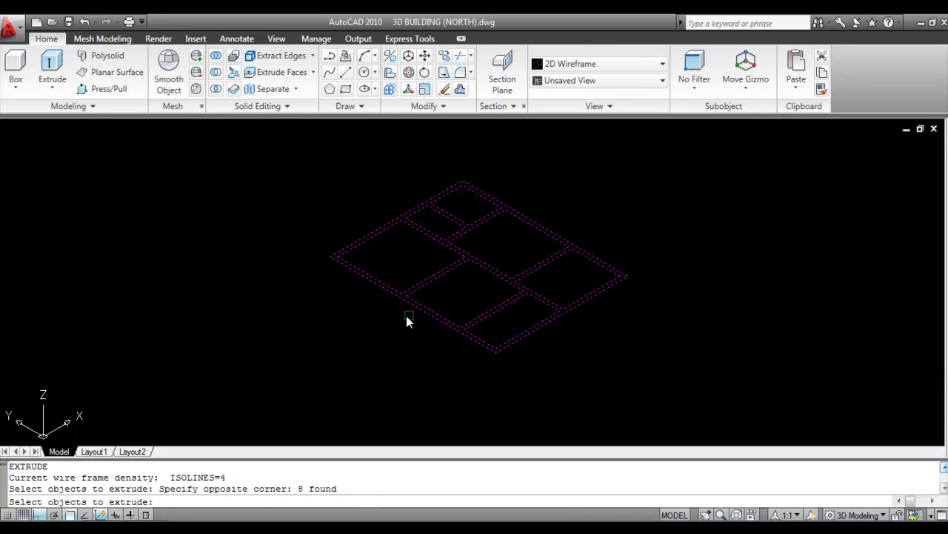
{"action": "key", "text": "Return"}
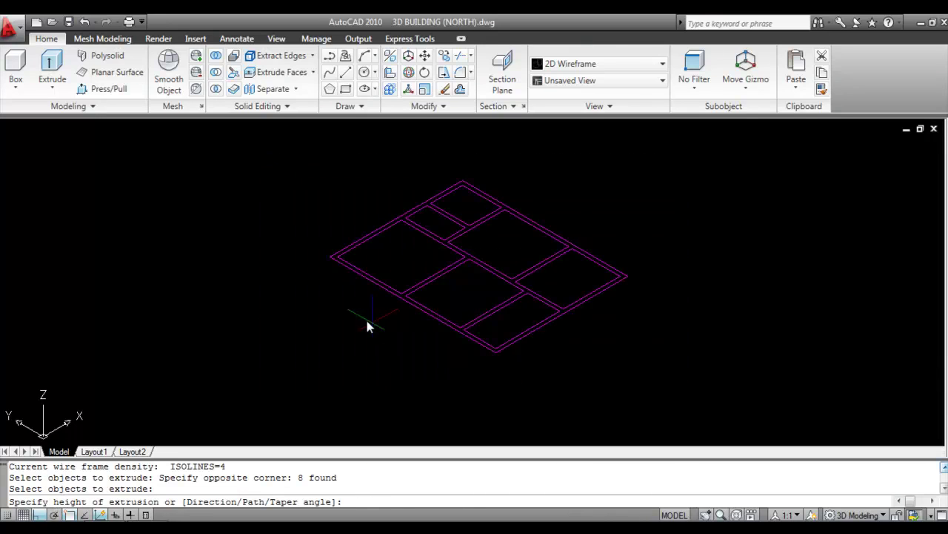
{"action": "left_click", "coordinate": [336, 305]}
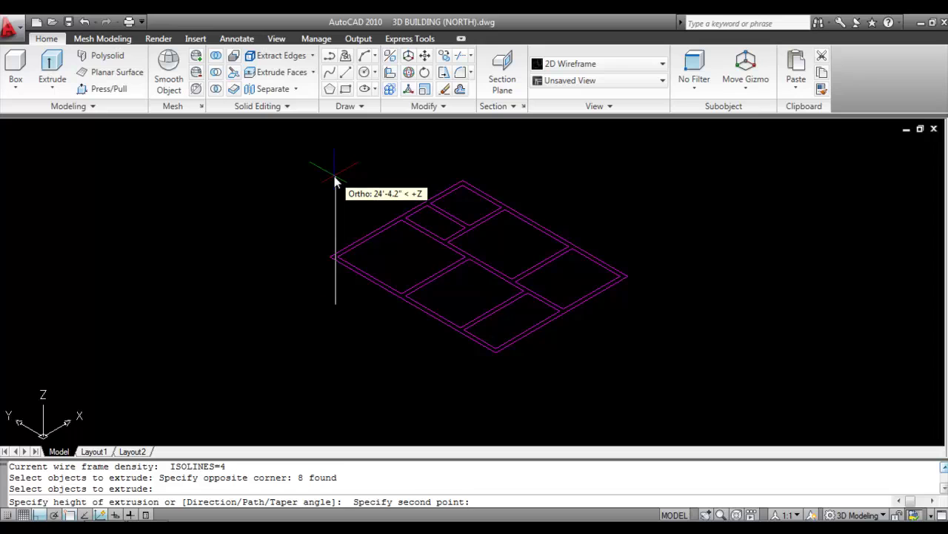
{"action": "type", "text": "10'6"}
{"action": "key", "text": "Return"}
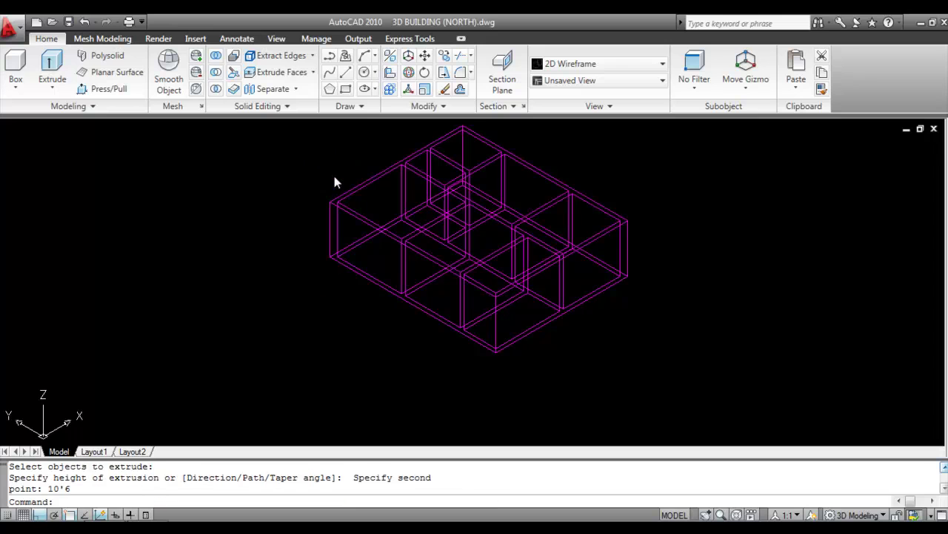
Zoom out and switch the visual style to Conceptual
{"action": "scroll", "coordinate": [427, 352], "scroll_direction": "down", "scroll_amount": 3}
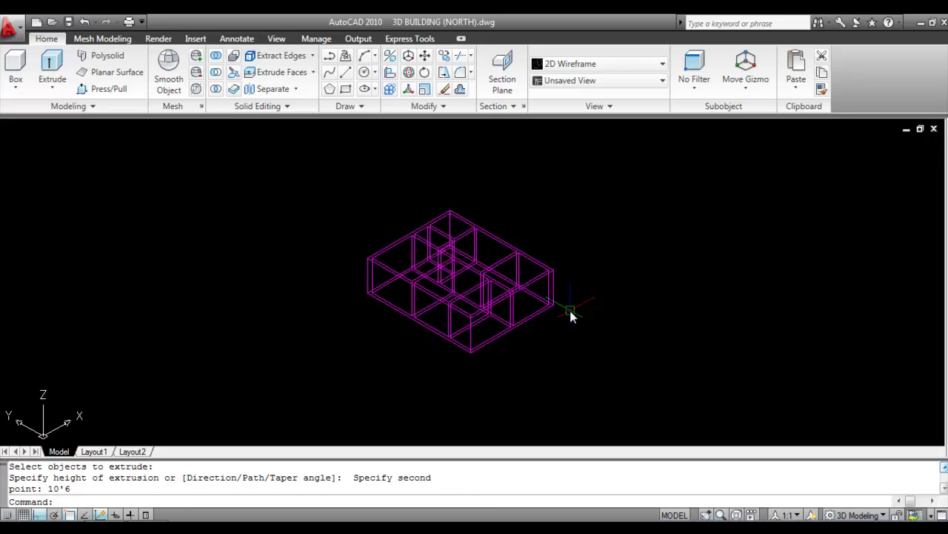
{"action": "left_click", "coordinate": [576, 65]}
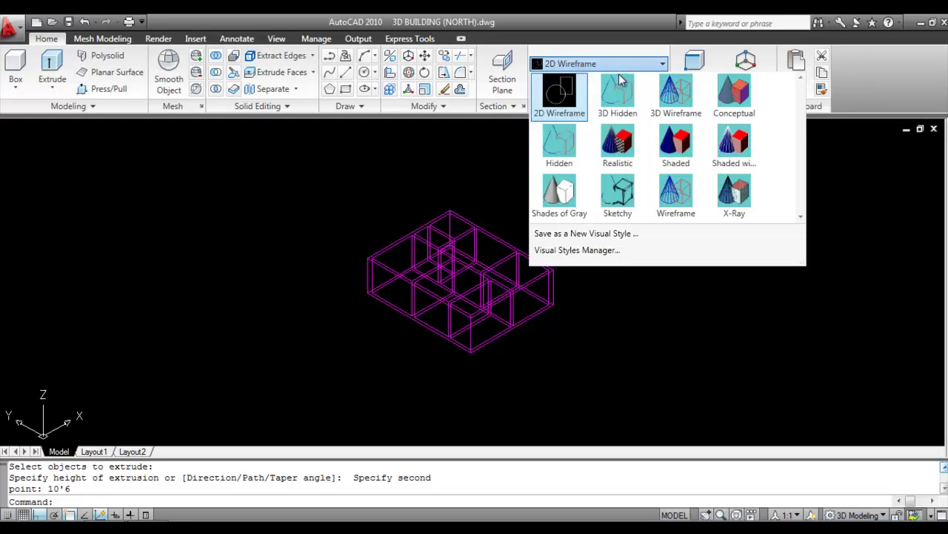
{"action": "left_click", "coordinate": [735, 90]}
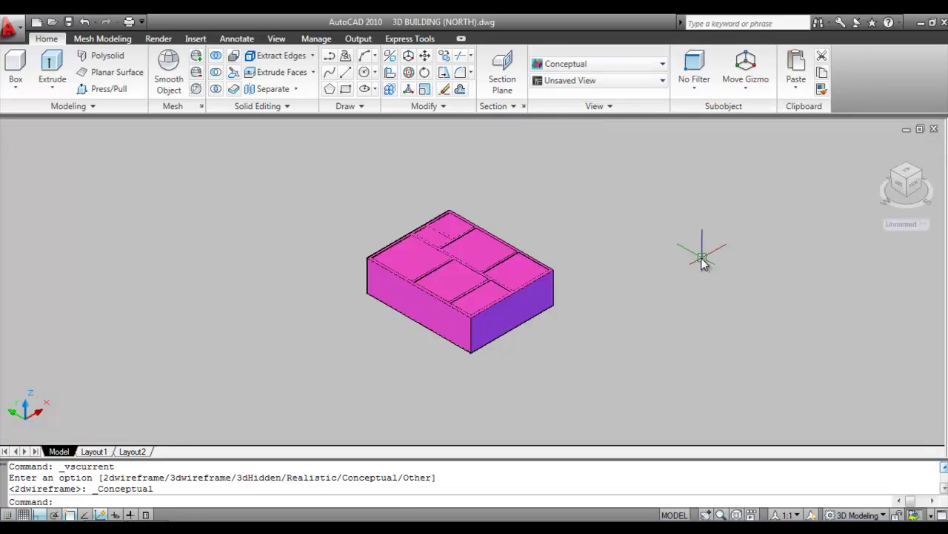
{"action": "scroll", "coordinate": [440, 334], "scroll_direction": "up", "scroll_amount": 3}
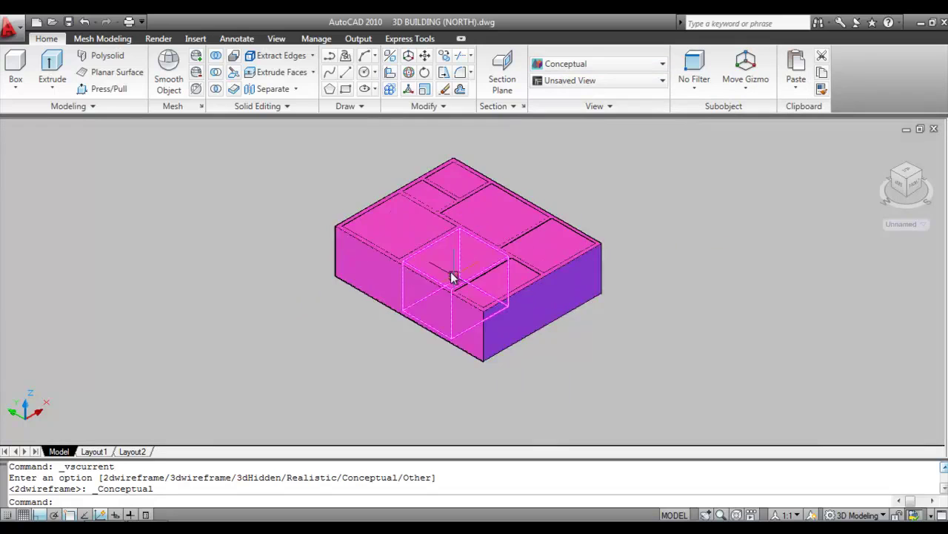
{"action": "mouse_move", "coordinate": [487, 276]}
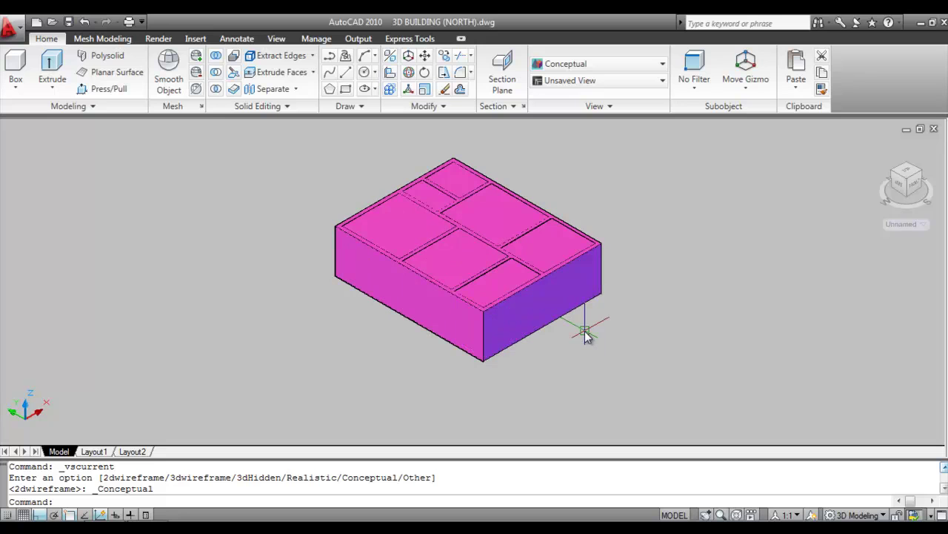
Start SUBTRACT and select the outer building solid as the one to keep
{"action": "type", "text": "SU"}
{"action": "key", "text": "Return"}
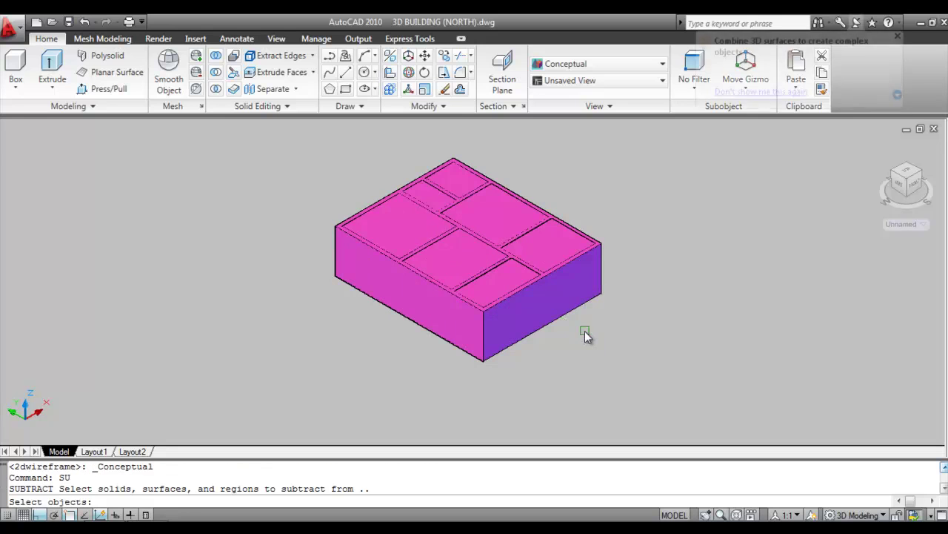
{"action": "scroll", "coordinate": [333, 243], "scroll_direction": "up", "scroll_amount": 5}
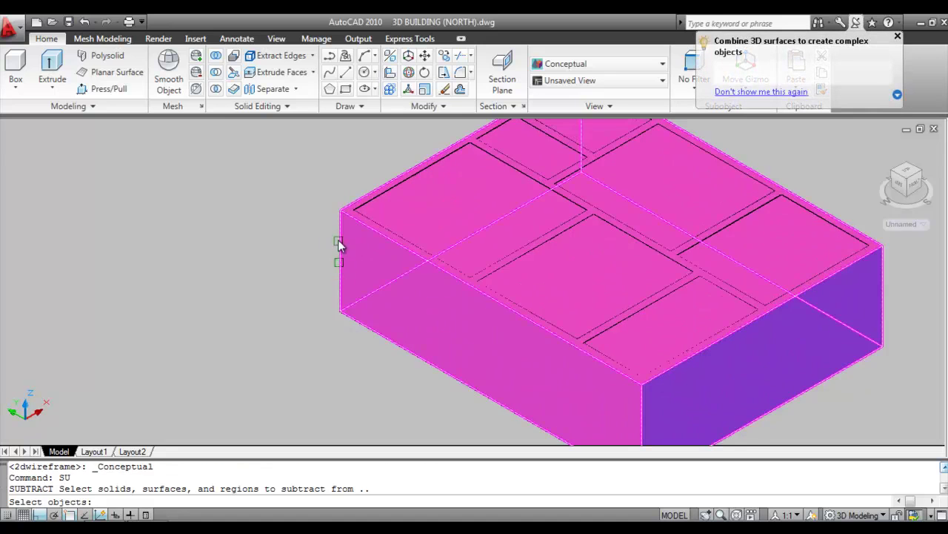
{"action": "scroll", "coordinate": [339, 265], "scroll_direction": "down", "scroll_amount": 3}
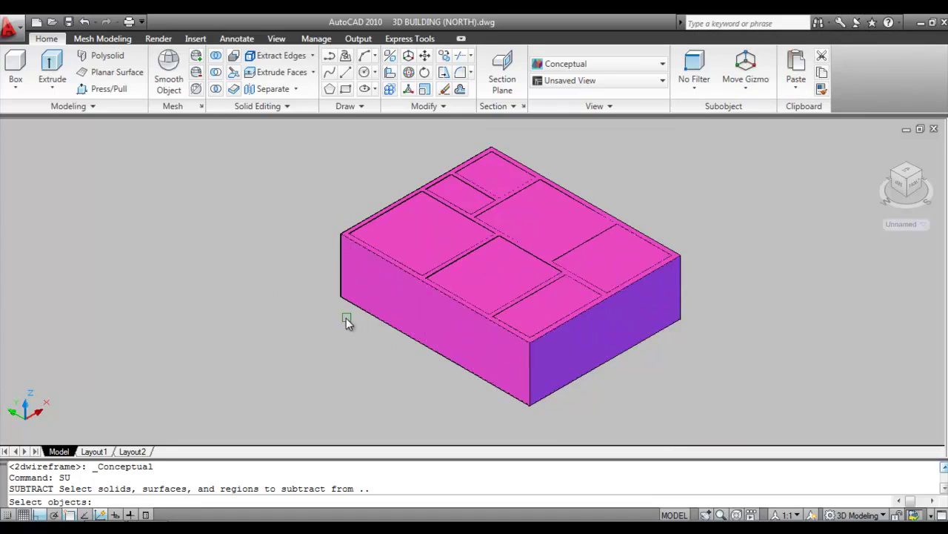
{"action": "left_click", "coordinate": [339, 253]}
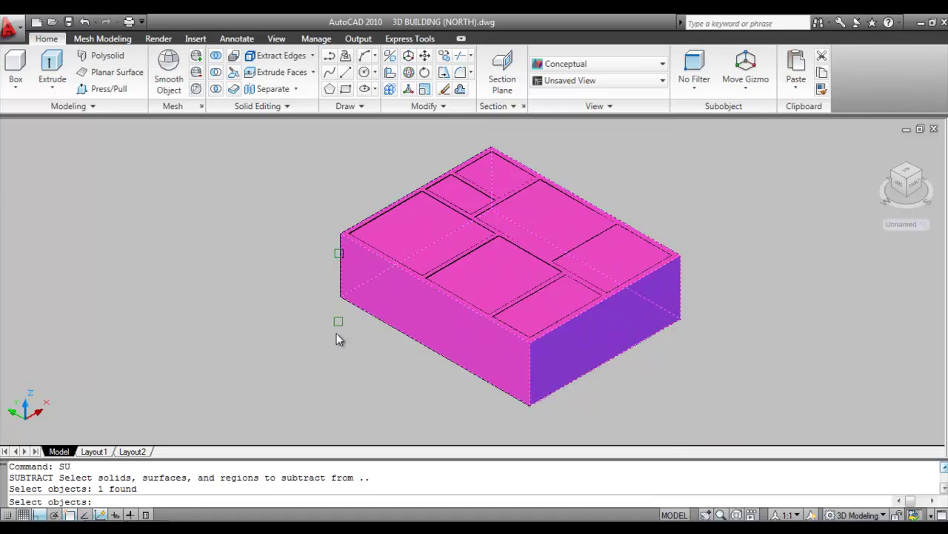
{"action": "key", "text": "Return"}
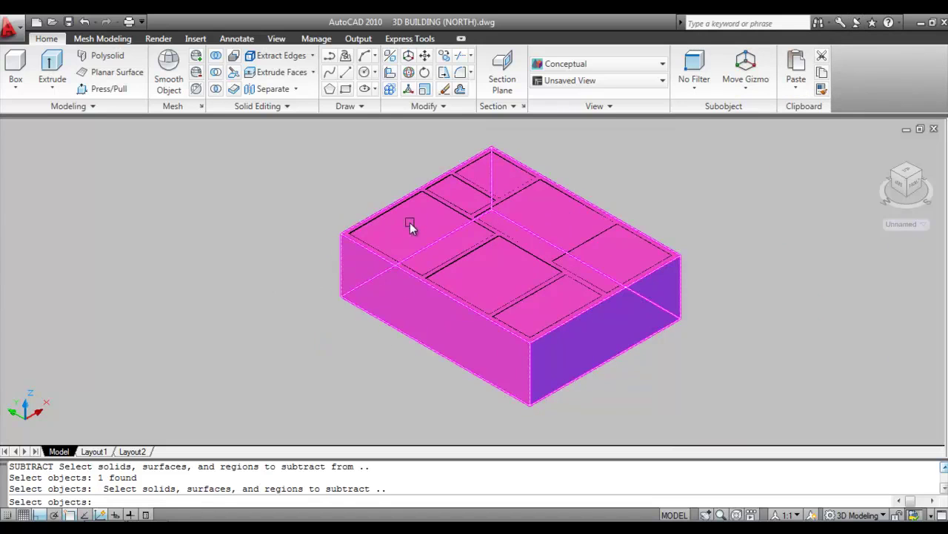
Select the seven inner room solids to remove from the outer block
{"action": "left_click", "coordinate": [431, 234]}
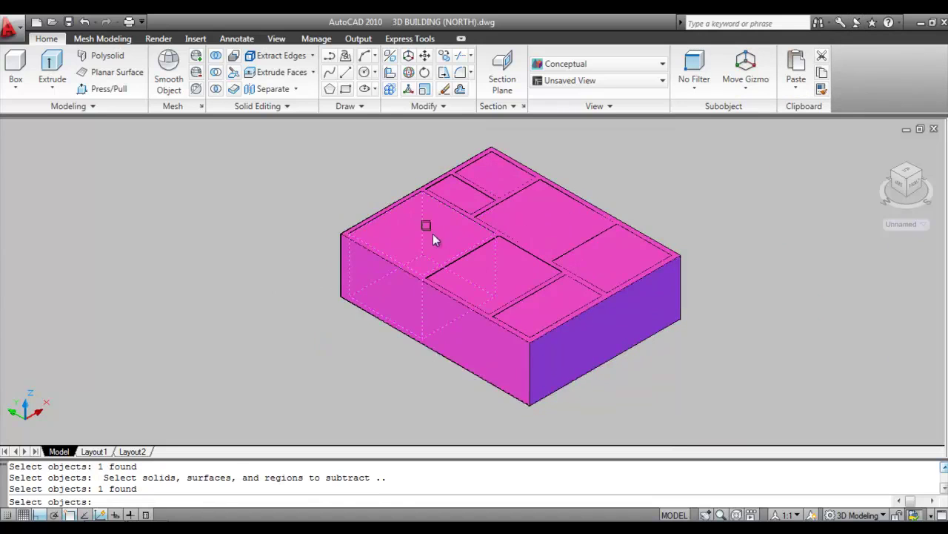
{"action": "left_click", "coordinate": [535, 273]}
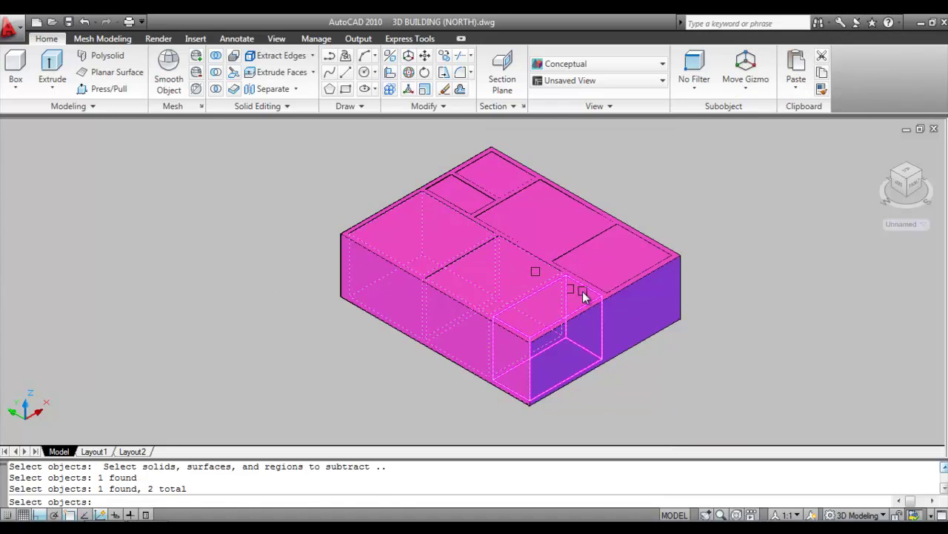
{"action": "left_click", "coordinate": [583, 291]}
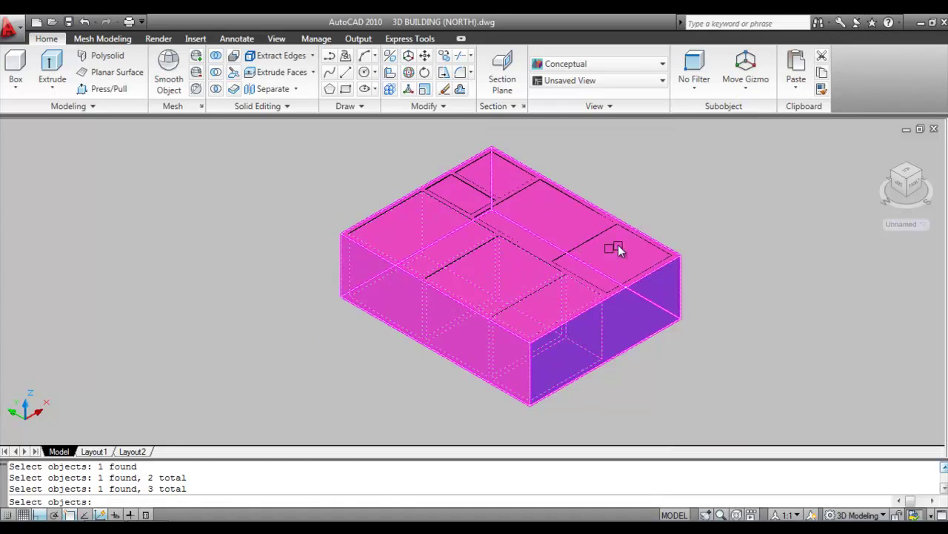
{"action": "left_click", "coordinate": [622, 242]}
{"action": "left_click", "coordinate": [560, 205]}
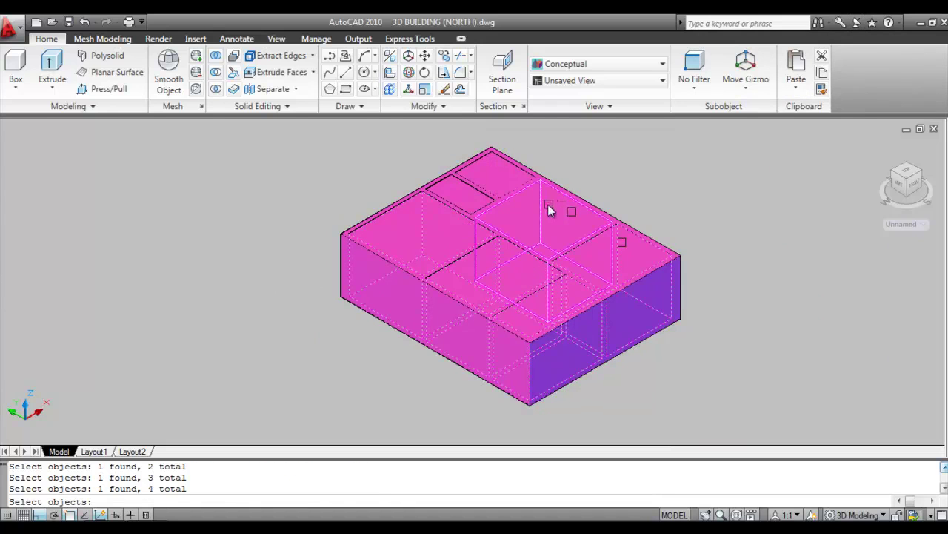
{"action": "left_click", "coordinate": [490, 175]}
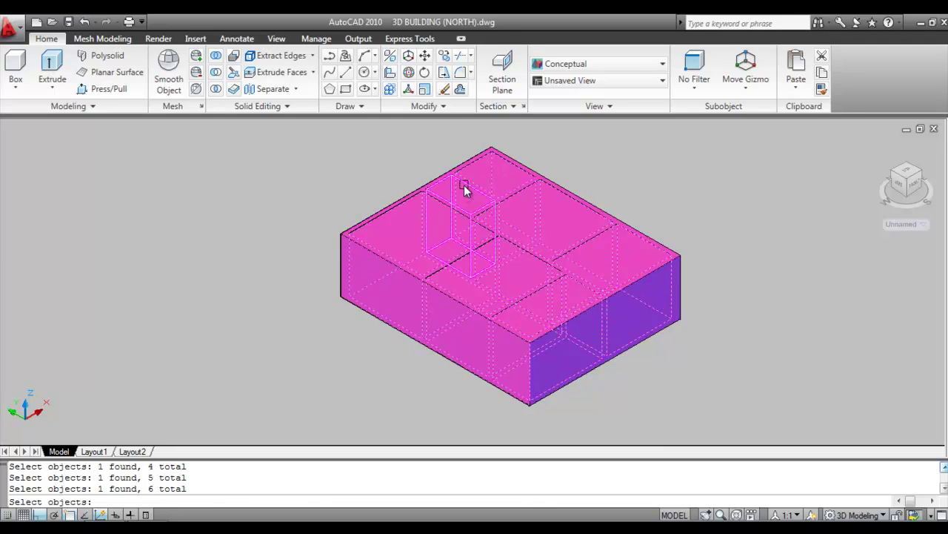
{"action": "left_click", "coordinate": [466, 190]}
Complete the subtraction and switch the visual style to Shaded
{"action": "key", "text": "Return"}
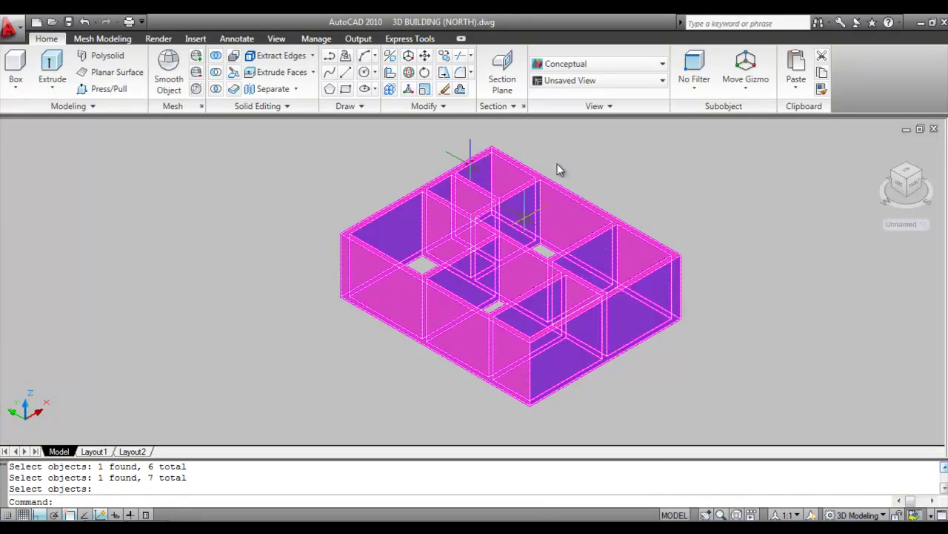
{"action": "left_click", "coordinate": [583, 65]}
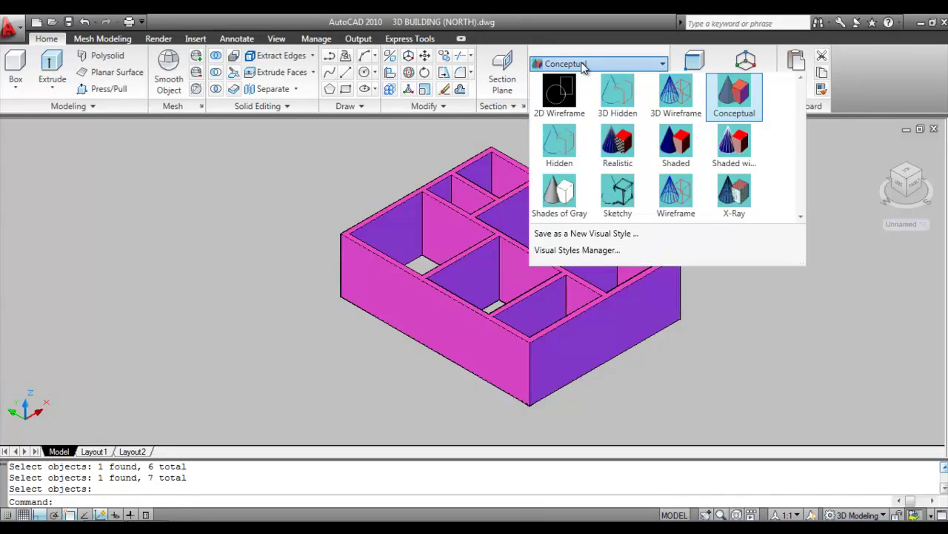
{"action": "left_click", "coordinate": [683, 148]}
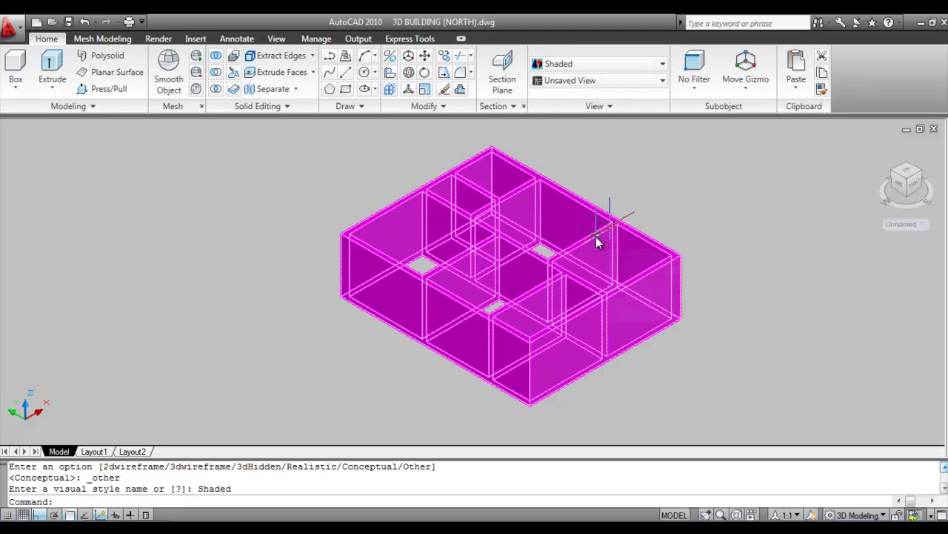